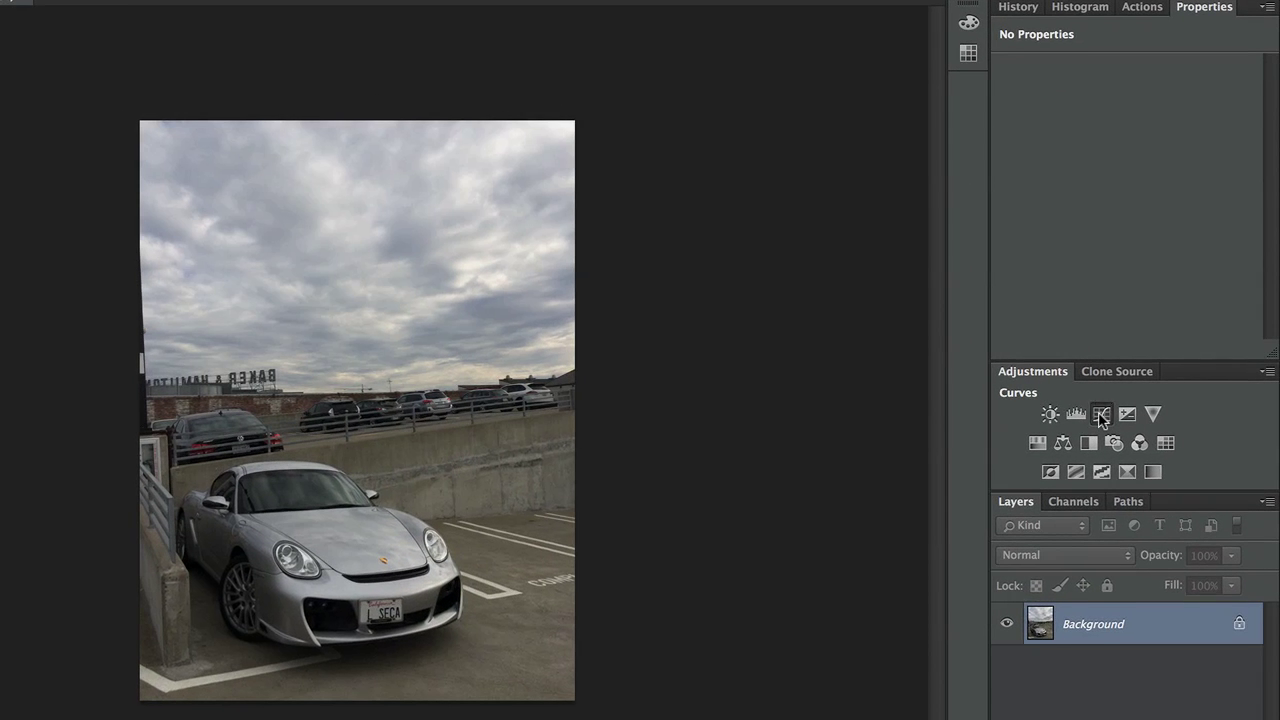
Add a Curves adjustment layer and bow its curve down to darken the photo and sky.
{"action": "left_click", "coordinate": [1101, 418]}
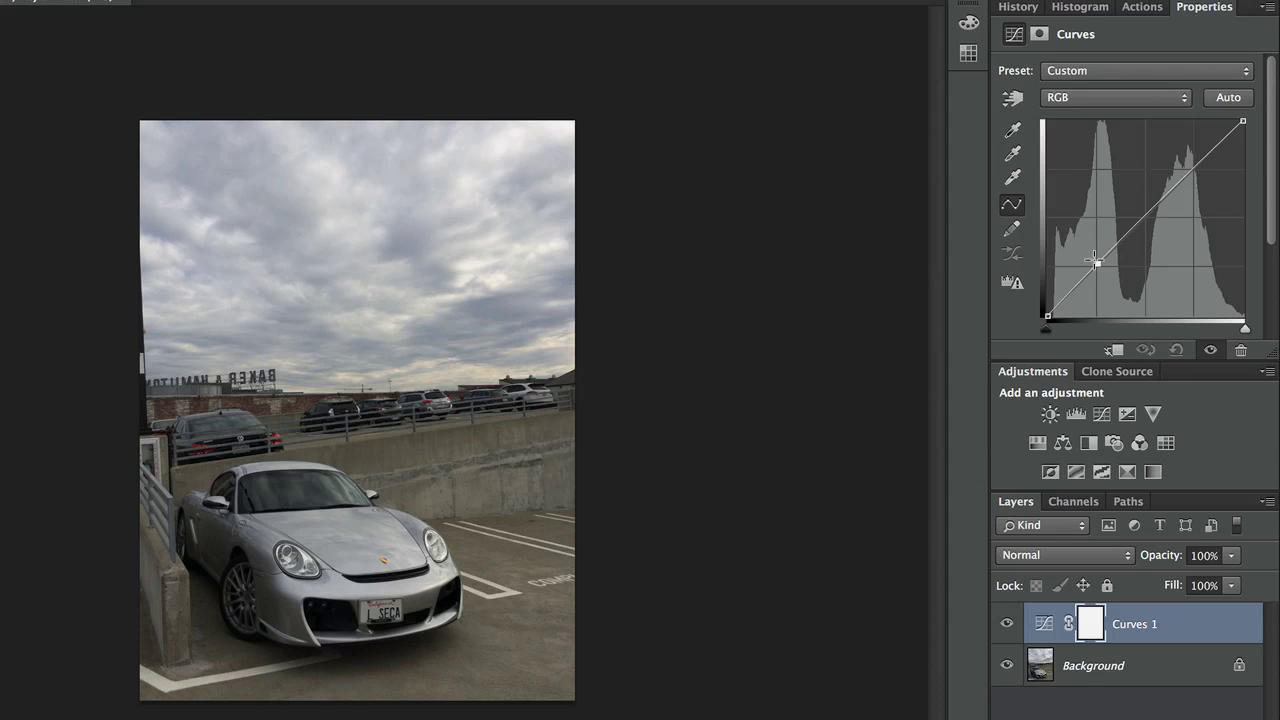
{"action": "left_click_drag", "start_coordinate": [1097, 262], "coordinate": [1110, 272]}
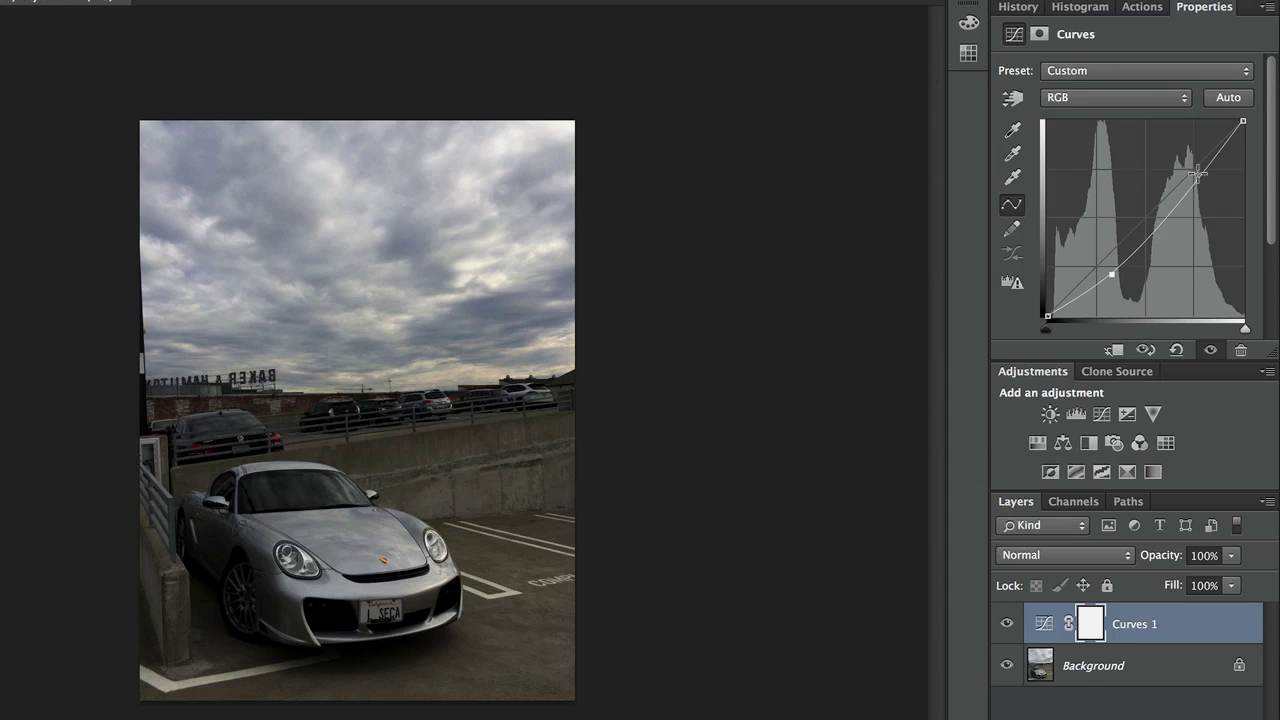
{"action": "left_click_drag", "start_coordinate": [1203, 178], "coordinate": [1207, 181]}
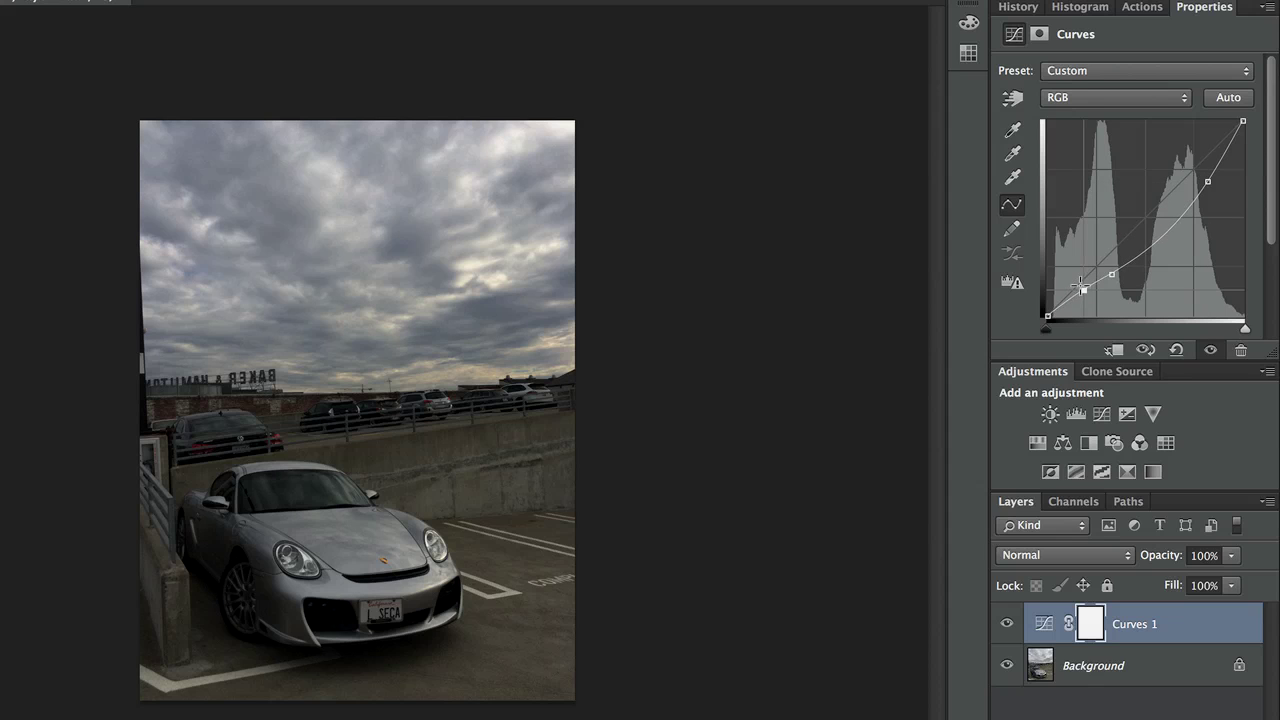
{"action": "left_click_drag", "start_coordinate": [1082, 289], "coordinate": [1082, 285]}
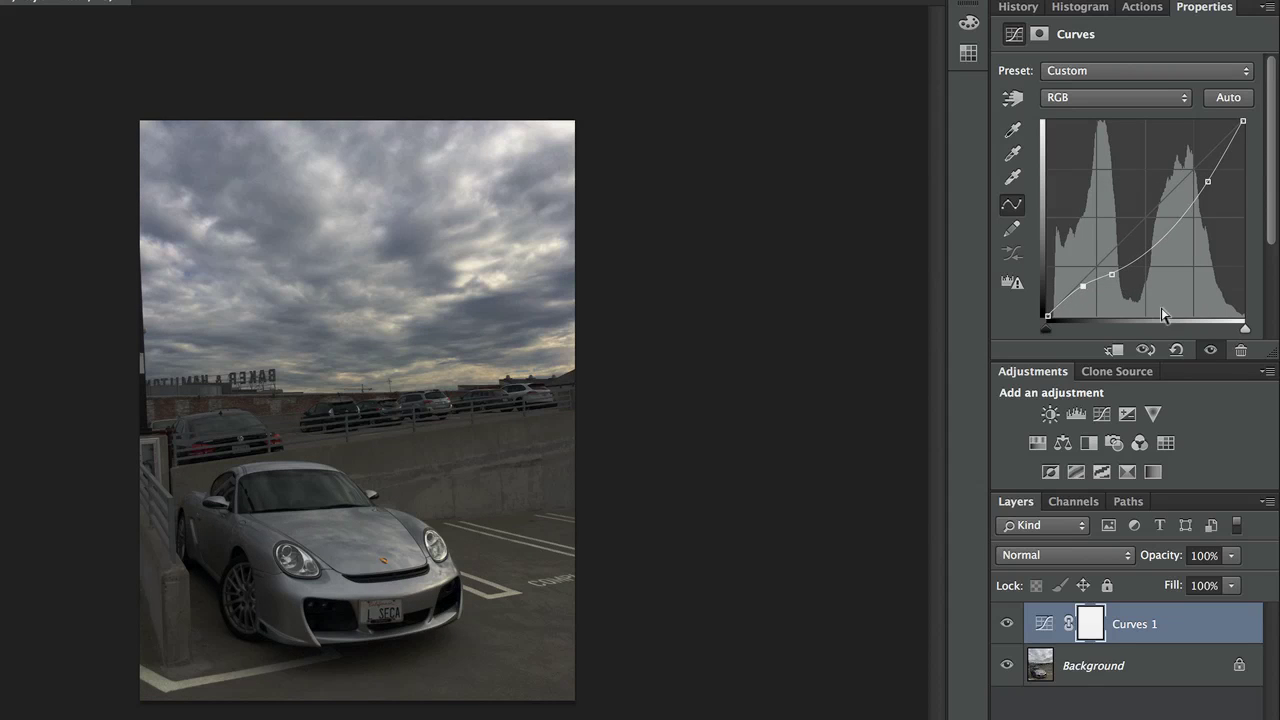
Toggle Curves 1's visibility to compare before and after, then target the Background layer.
{"action": "left_click", "coordinate": [1208, 348]}
{"action": "left_click", "coordinate": [1208, 348]}
{"action": "left_click", "coordinate": [1208, 348]}
{"action": "left_click", "coordinate": [1208, 348]}
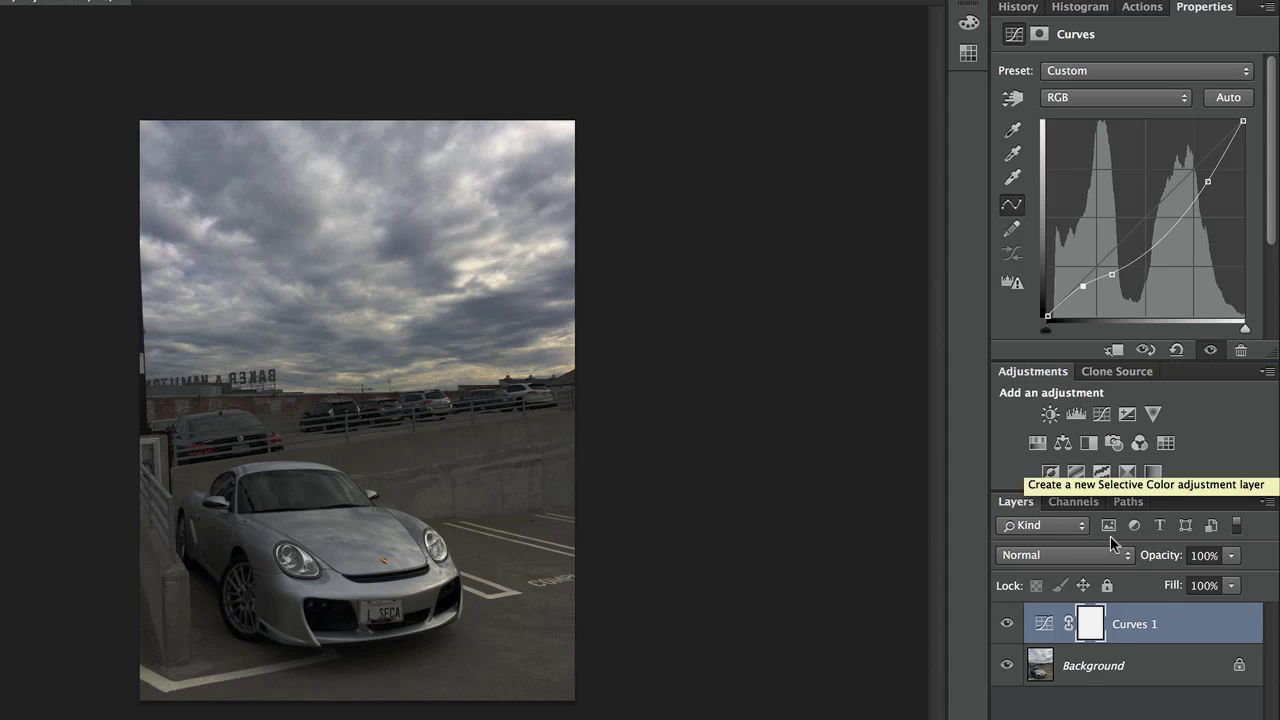
{"action": "left_click", "coordinate": [1129, 665]}
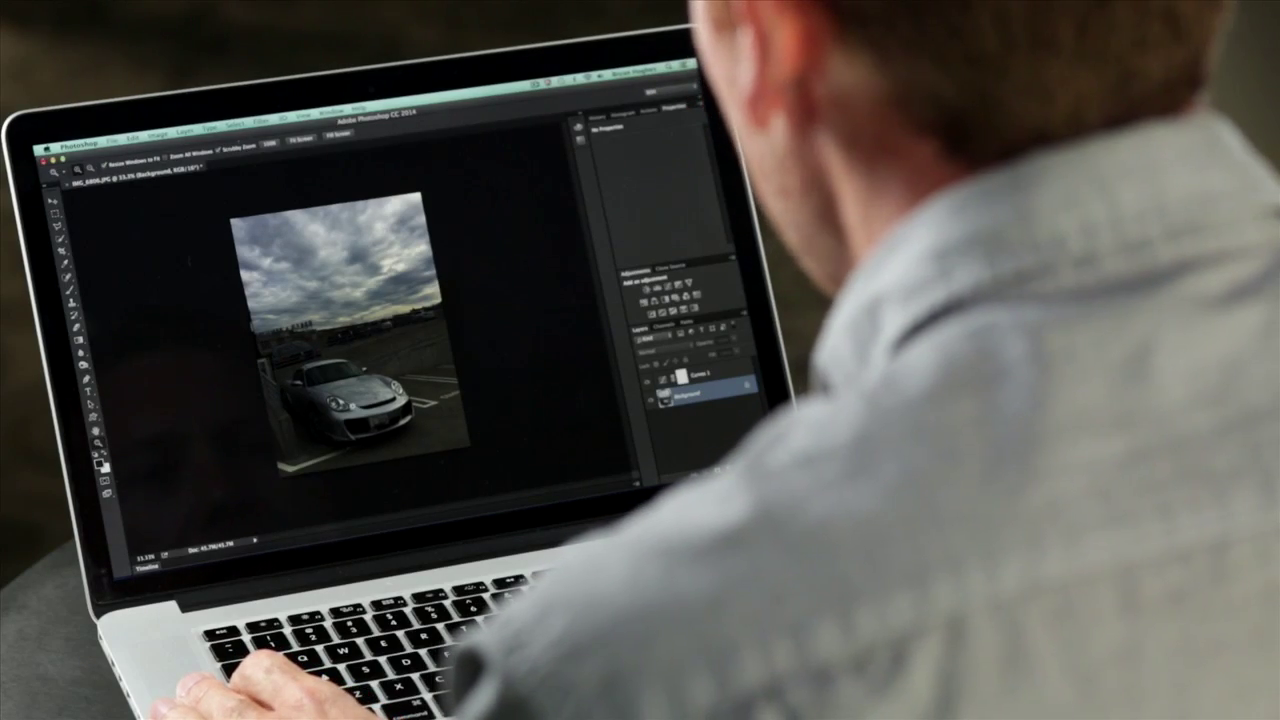
Zoom in, quick-select both Porsche headlights and bring them into Refine Edge.
{"action": "key", "text": "z"}
{"action": "key", "text": "super+plus"}
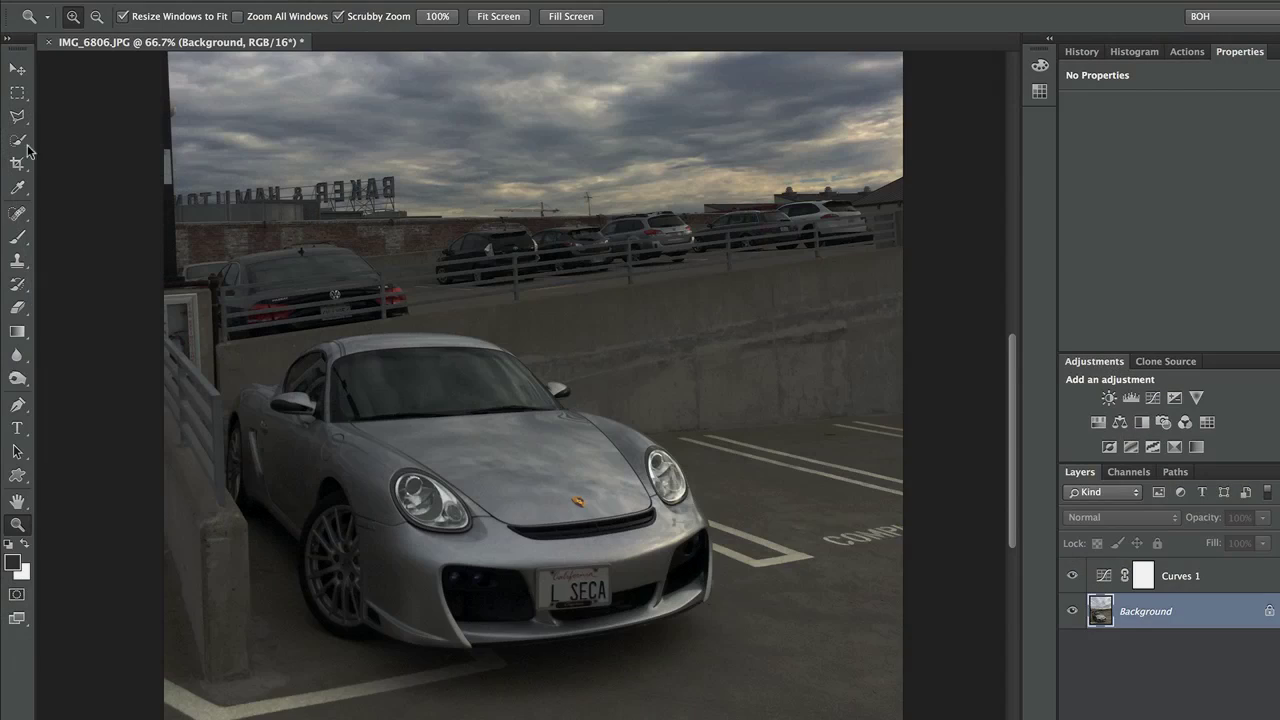
{"action": "left_click", "coordinate": [17, 141]}
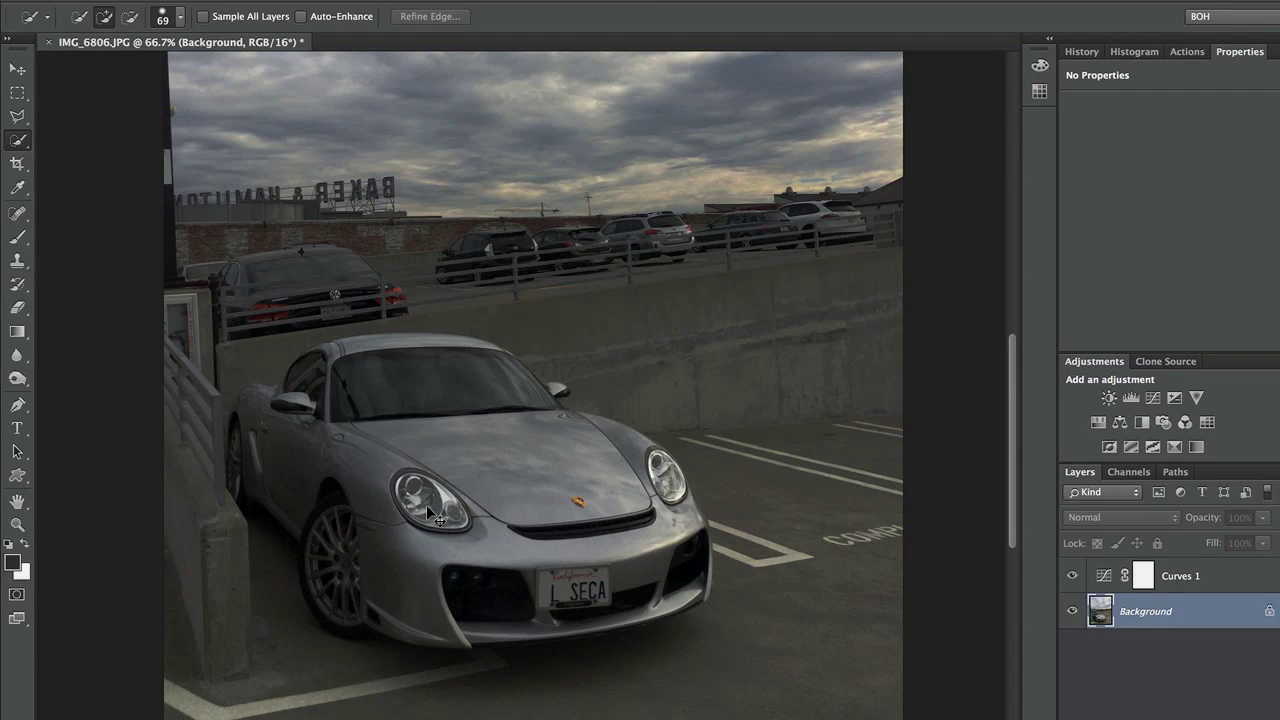
{"action": "key", "text": "super+plus"}
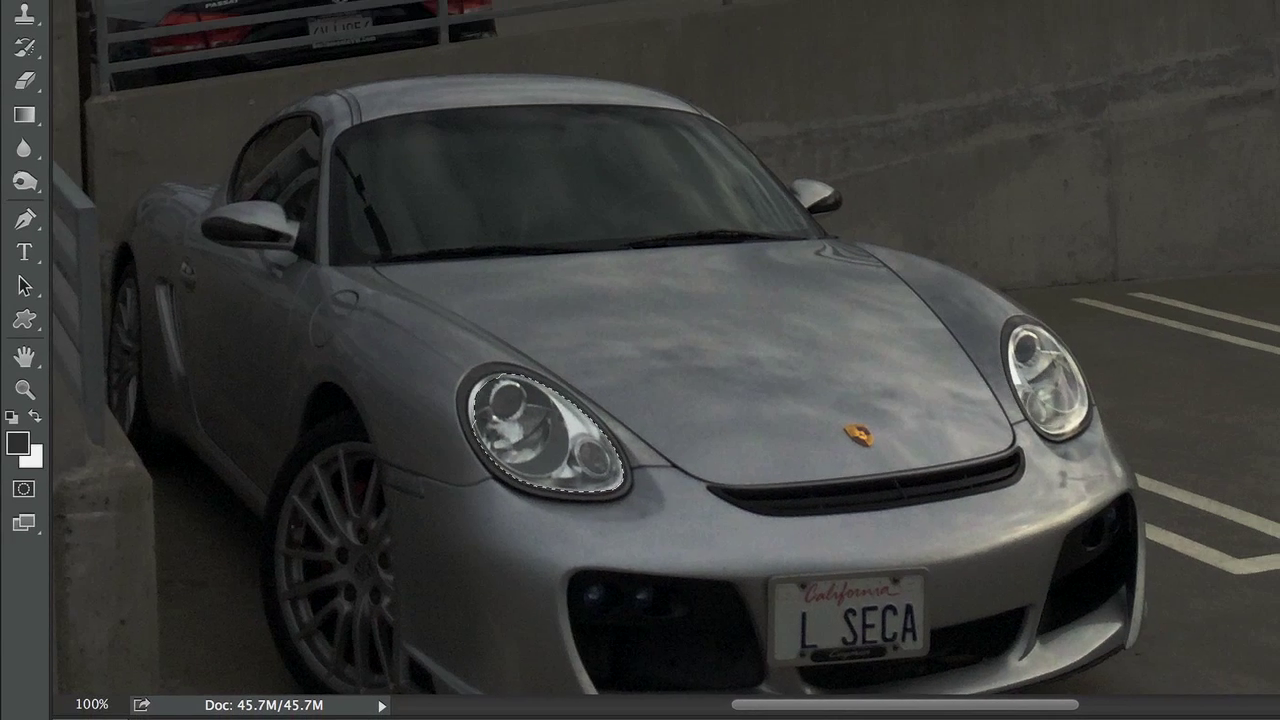
{"action": "left_click", "coordinate": [1050, 398]}
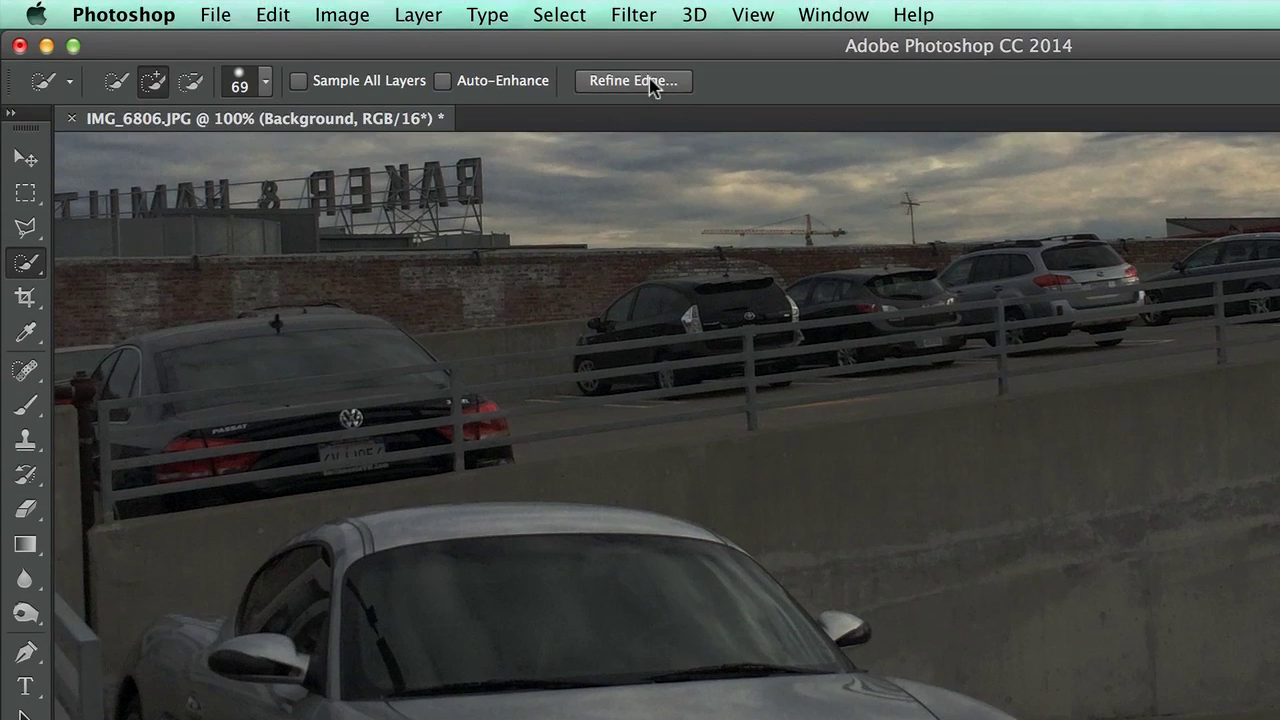
{"action": "left_click", "coordinate": [652, 86]}
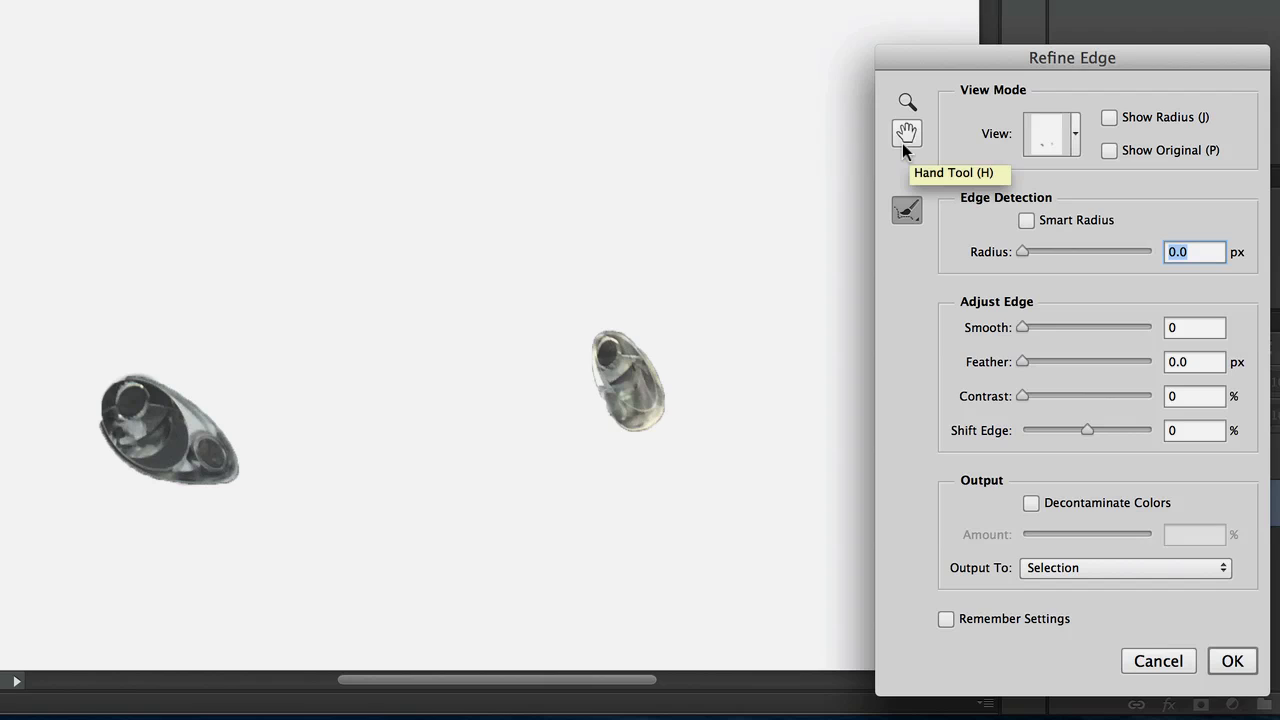
Refine the headlight selection with Smart Radius at 4.1 px, Smooth 5 and Feather 2.4 px.
{"action": "left_click", "coordinate": [1026, 220]}
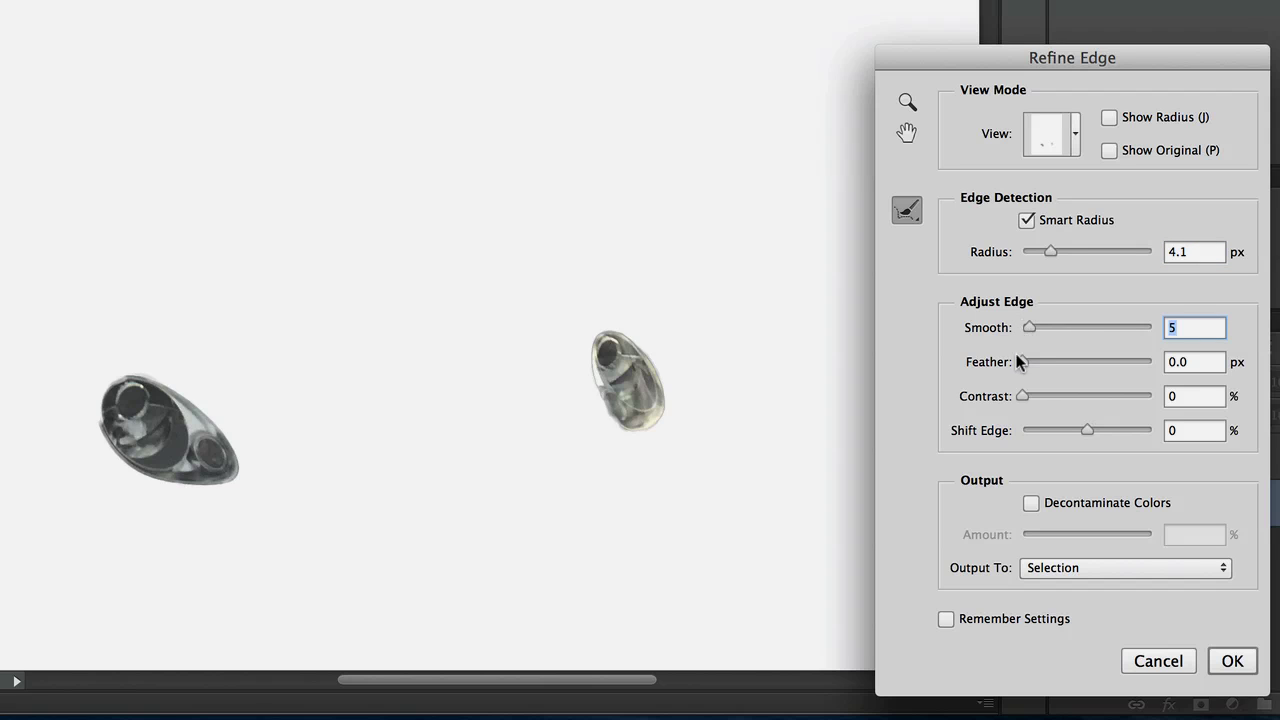
{"action": "key", "text": "Tab"}
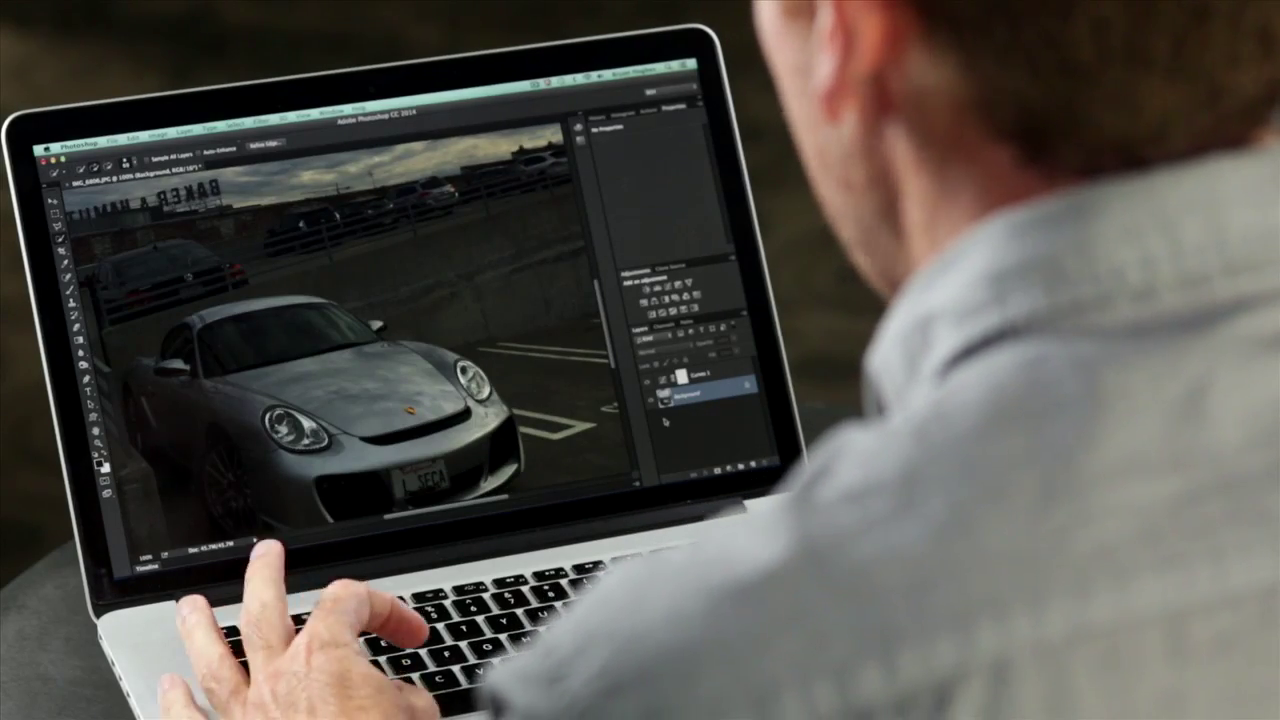
Copy the refined headlights and paste them onto a new Layer 1.
{"action": "key", "text": "super+c"}
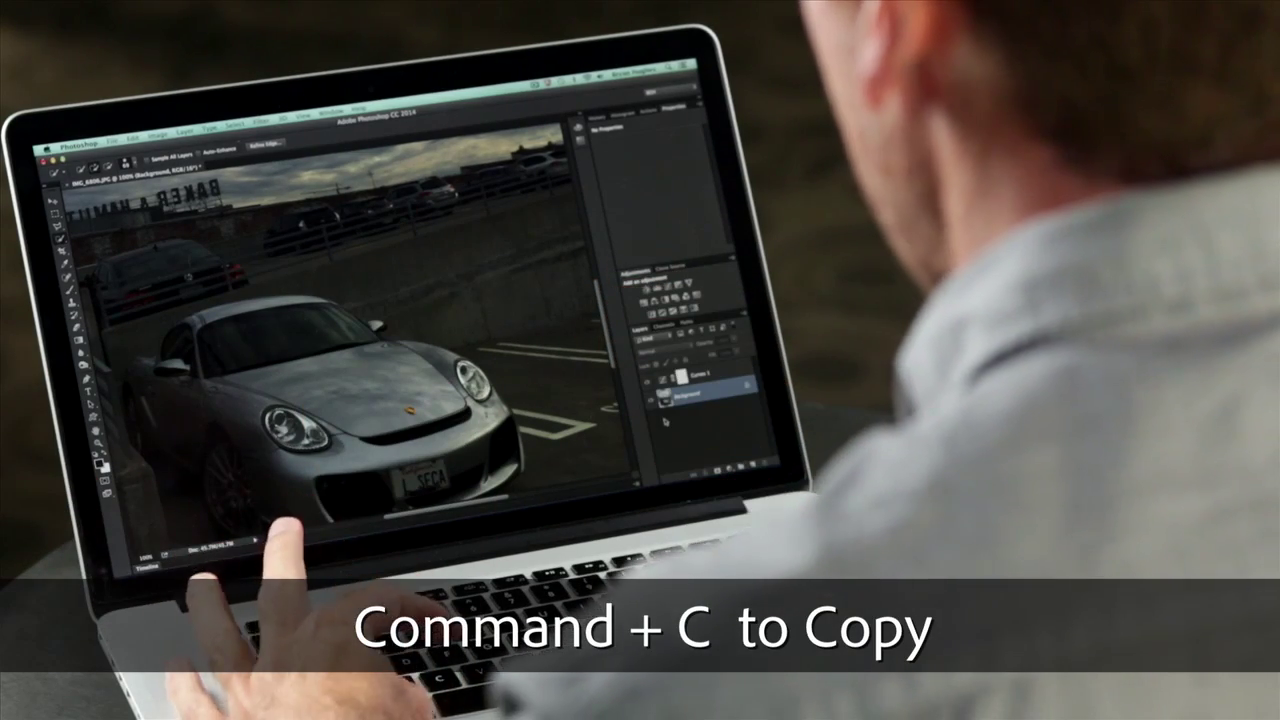
{"action": "key", "text": "super+v"}
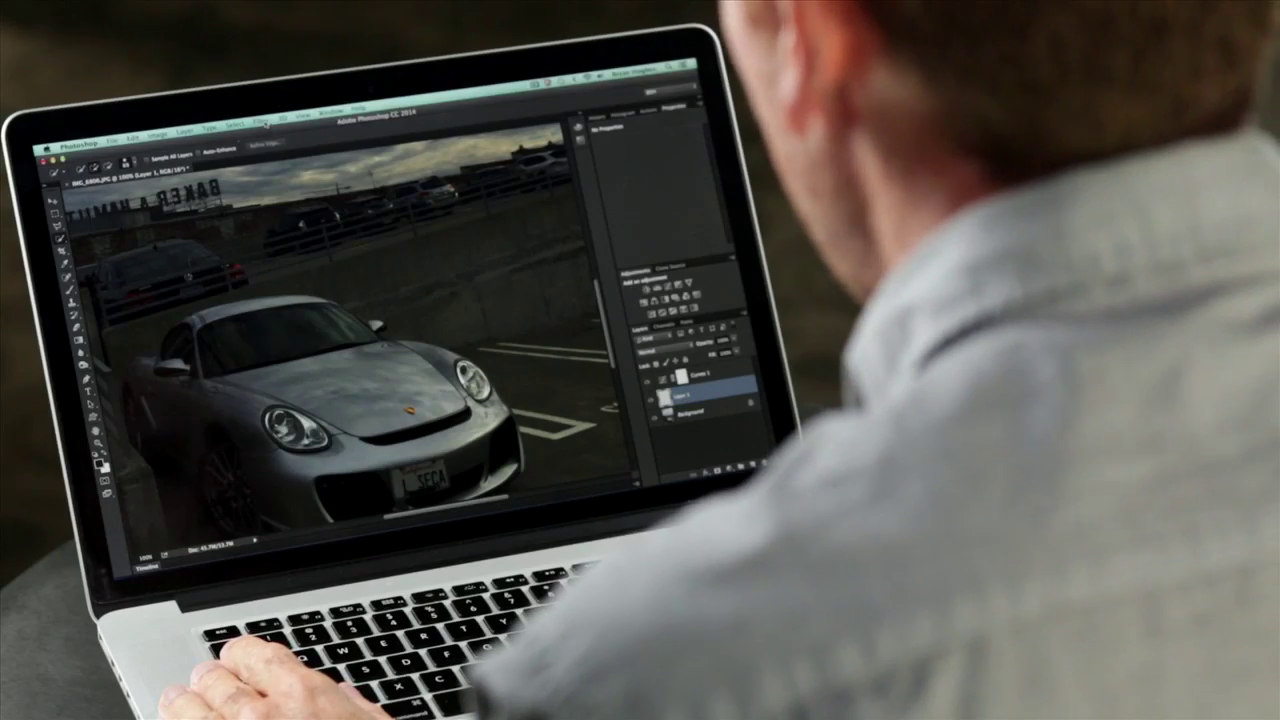
{"action": "left_click", "coordinate": [262, 121]}
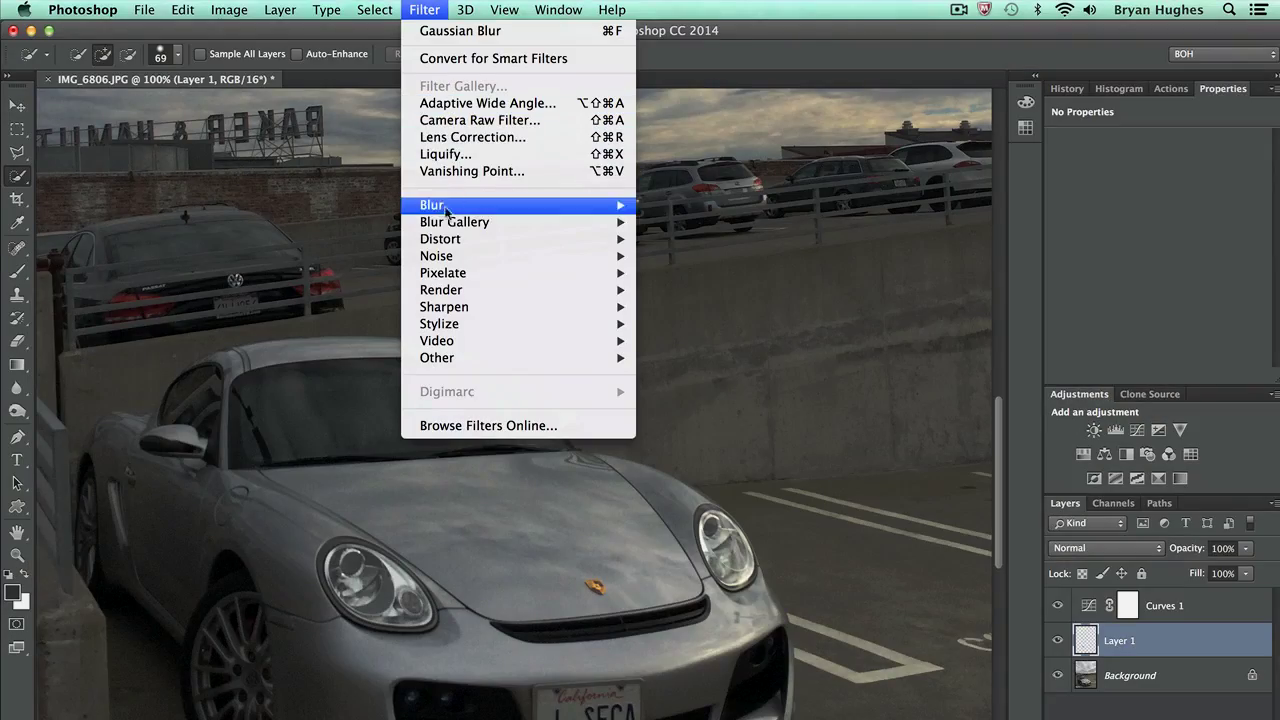
Render a 105mm Prime lens flare at 82% brightness centred on the left headlight.
{"action": "mouse_move", "coordinate": [434, 290]}
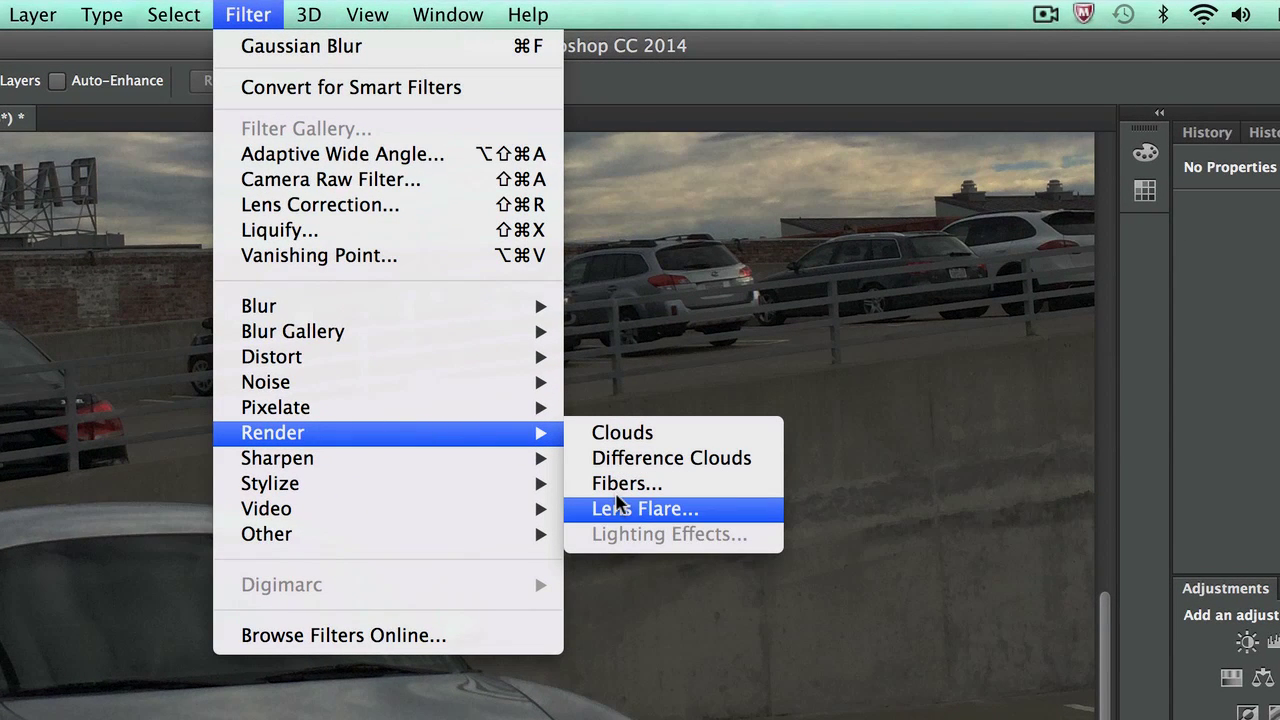
{"action": "left_click", "coordinate": [617, 505]}
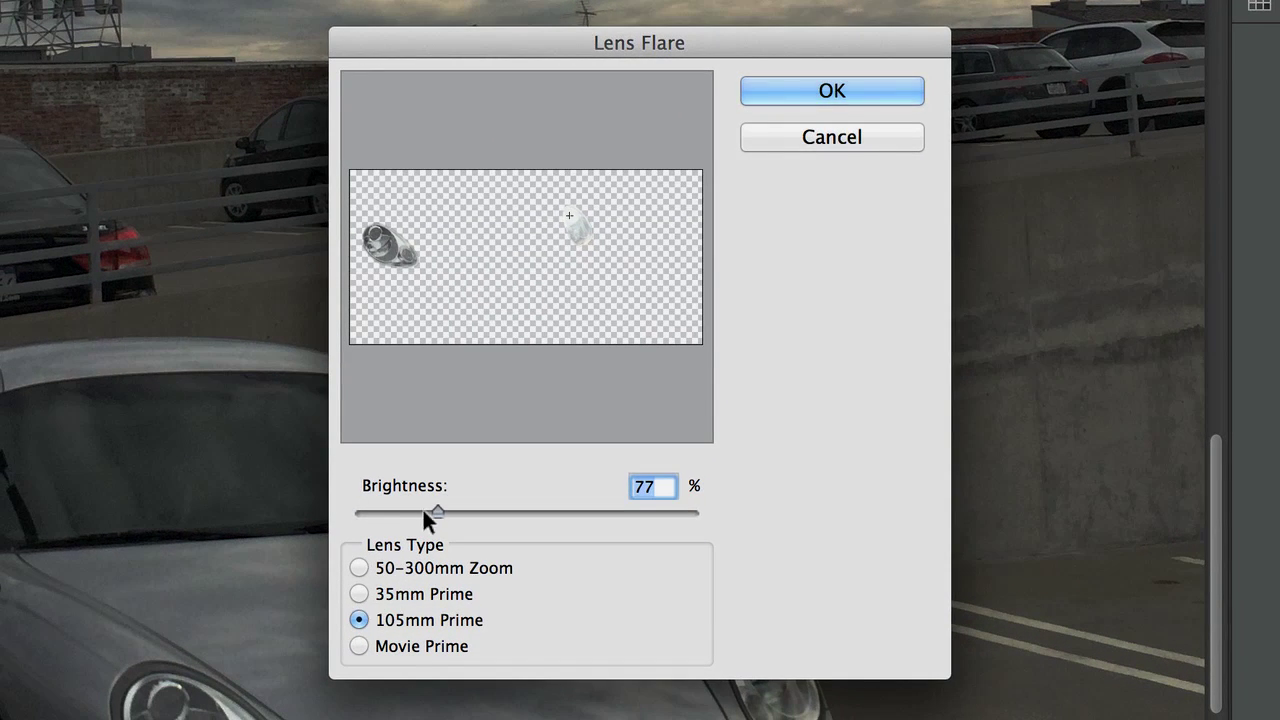
{"action": "mouse_move", "coordinate": [427, 506]}
{"action": "left_mouse_down"}
{"action": "mouse_move", "coordinate": [483, 507]}
{"action": "mouse_move", "coordinate": [430, 514]}
{"action": "left_mouse_up"}
{"action": "left_click_drag", "start_coordinate": [555, 197], "coordinate": [358, 238]}
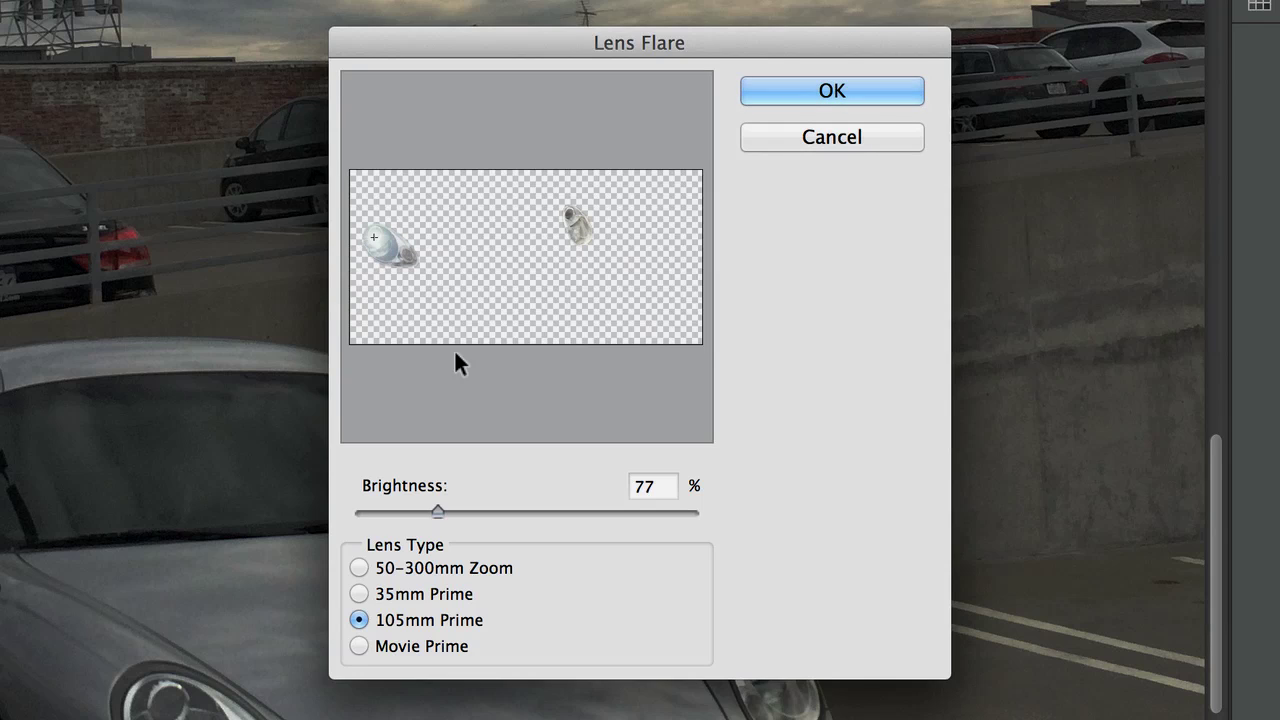
{"action": "left_click_drag", "start_coordinate": [428, 510], "coordinate": [443, 506]}
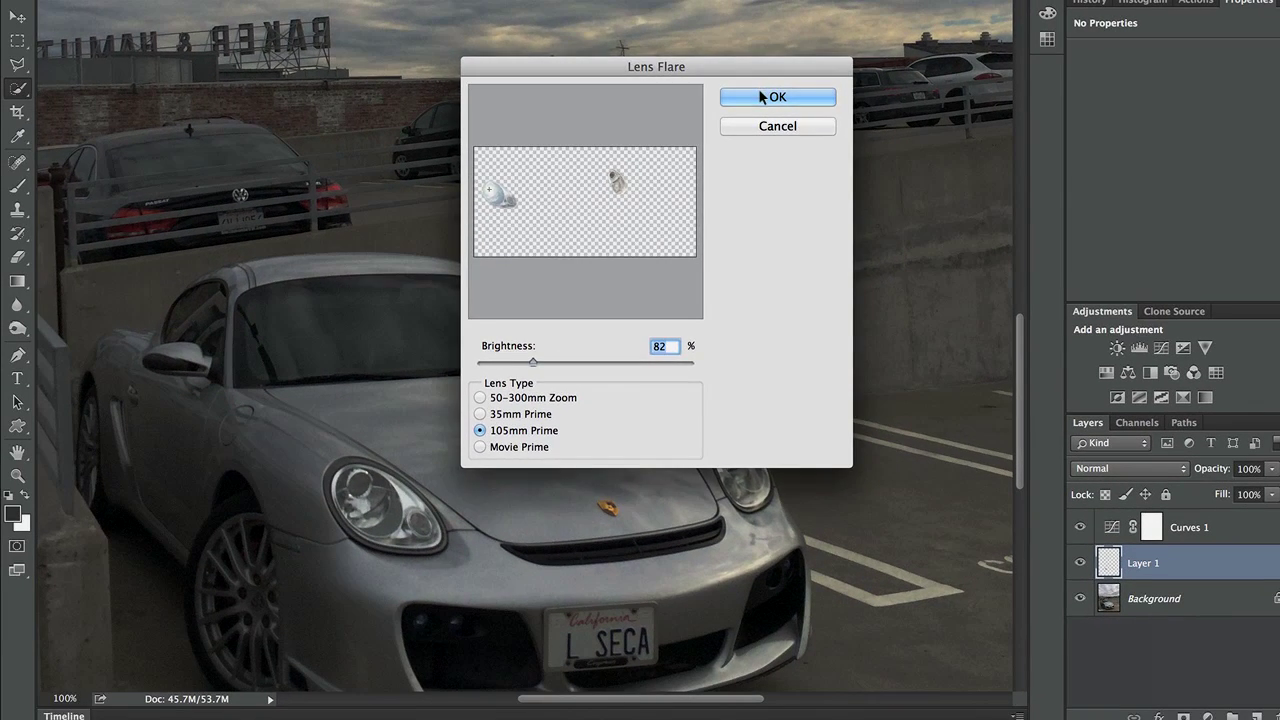
{"action": "left_click", "coordinate": [770, 97]}
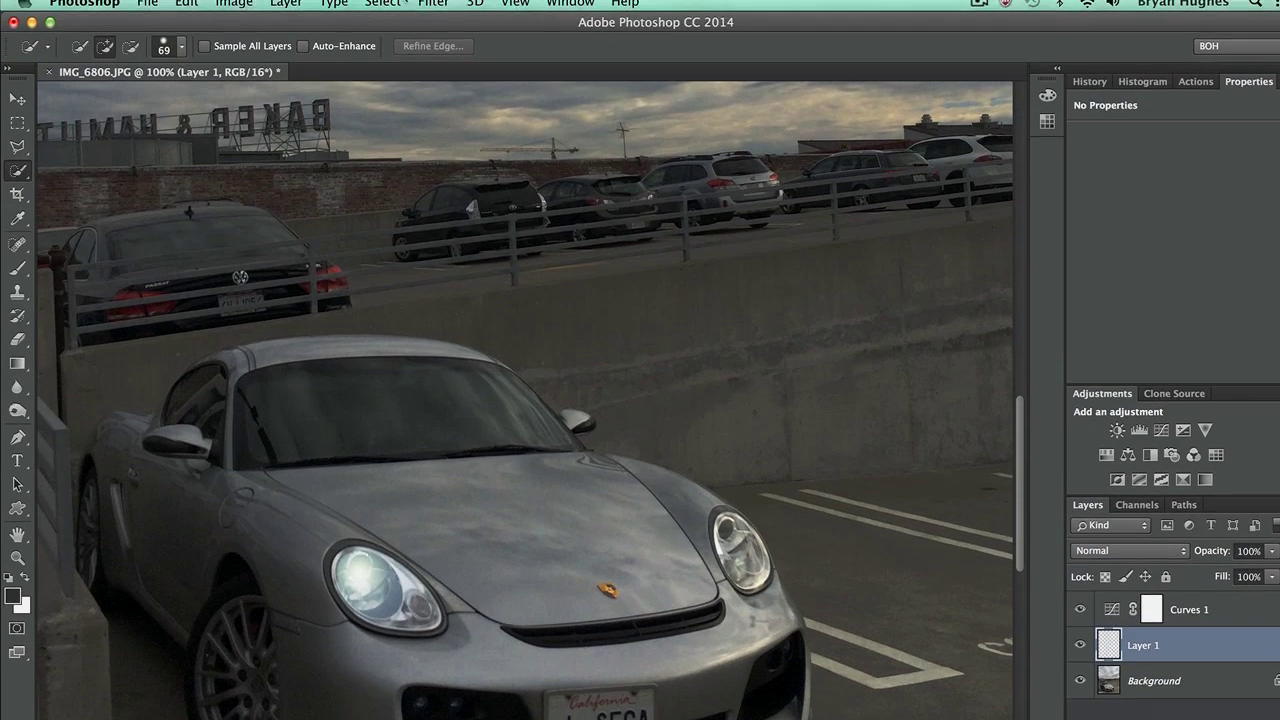
Apply another 105mm Prime lens flare on the headlight at 73% brightness.
{"action": "left_click", "coordinate": [433, 10]}
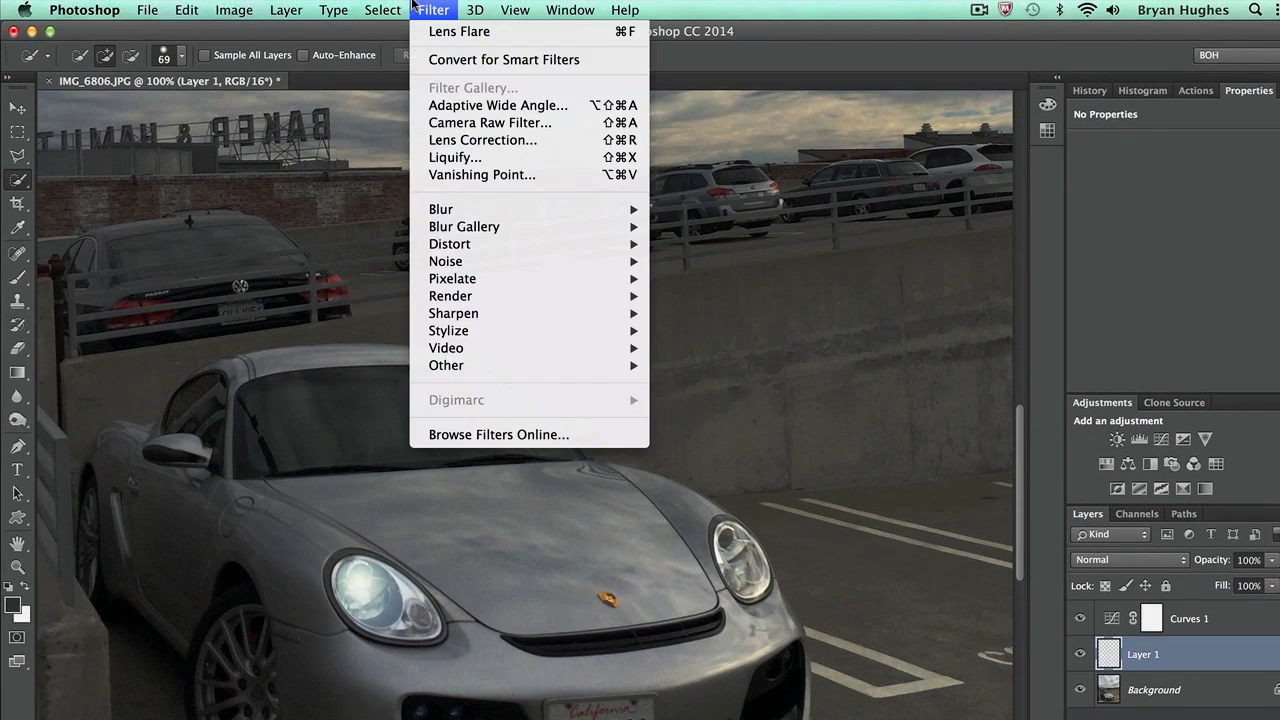
{"action": "mouse_move", "coordinate": [468, 296]}
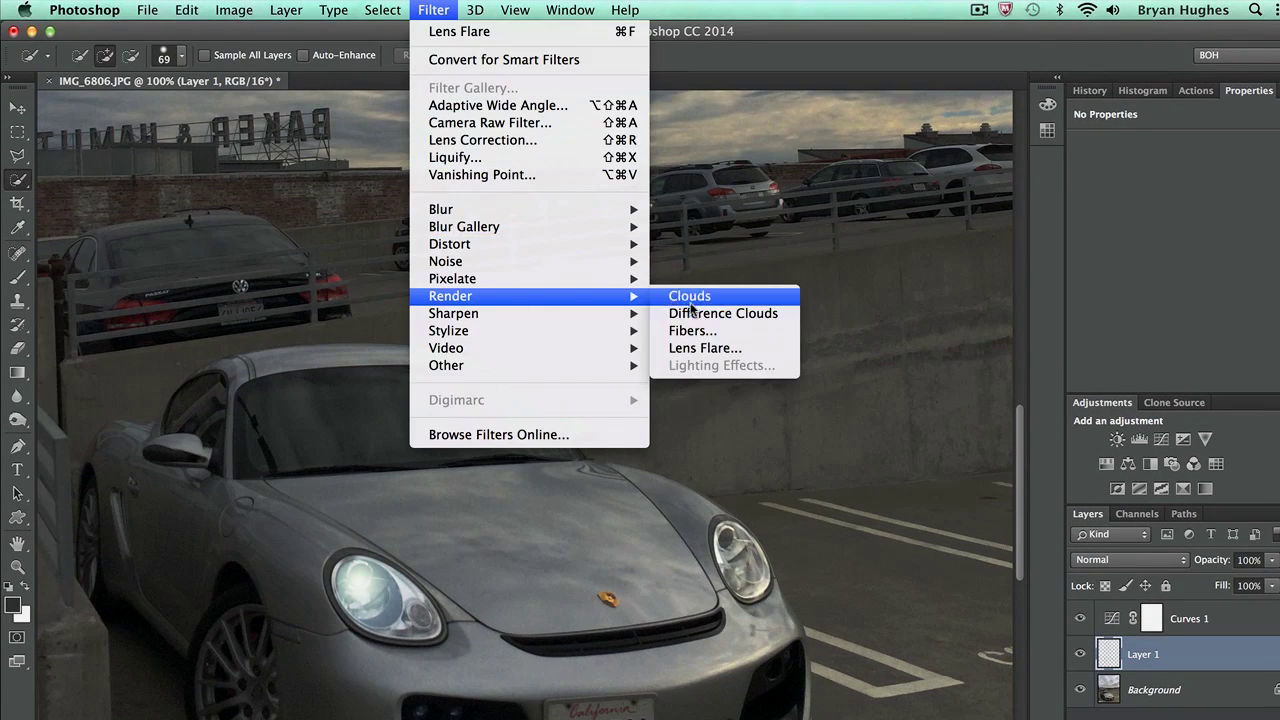
{"action": "left_click", "coordinate": [699, 348]}
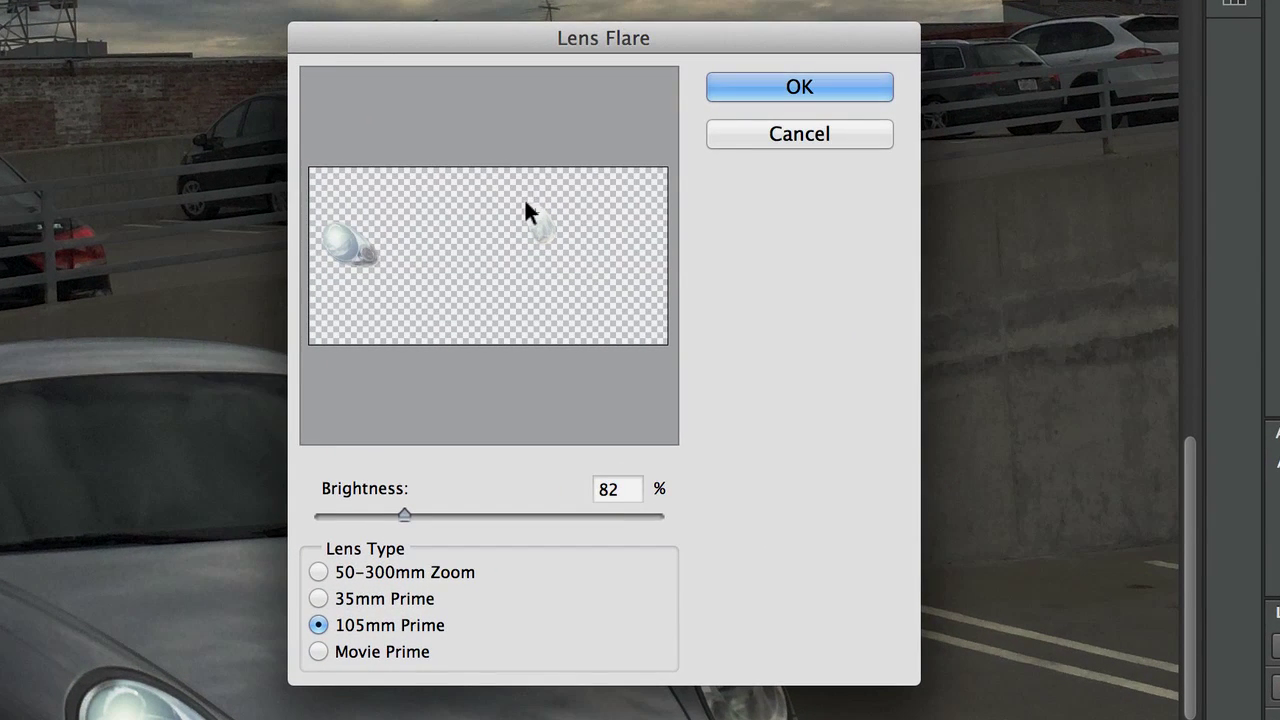
{"action": "left_click", "coordinate": [394, 503]}
{"action": "left_click_drag", "start_coordinate": [392, 498], "coordinate": [382, 498]}
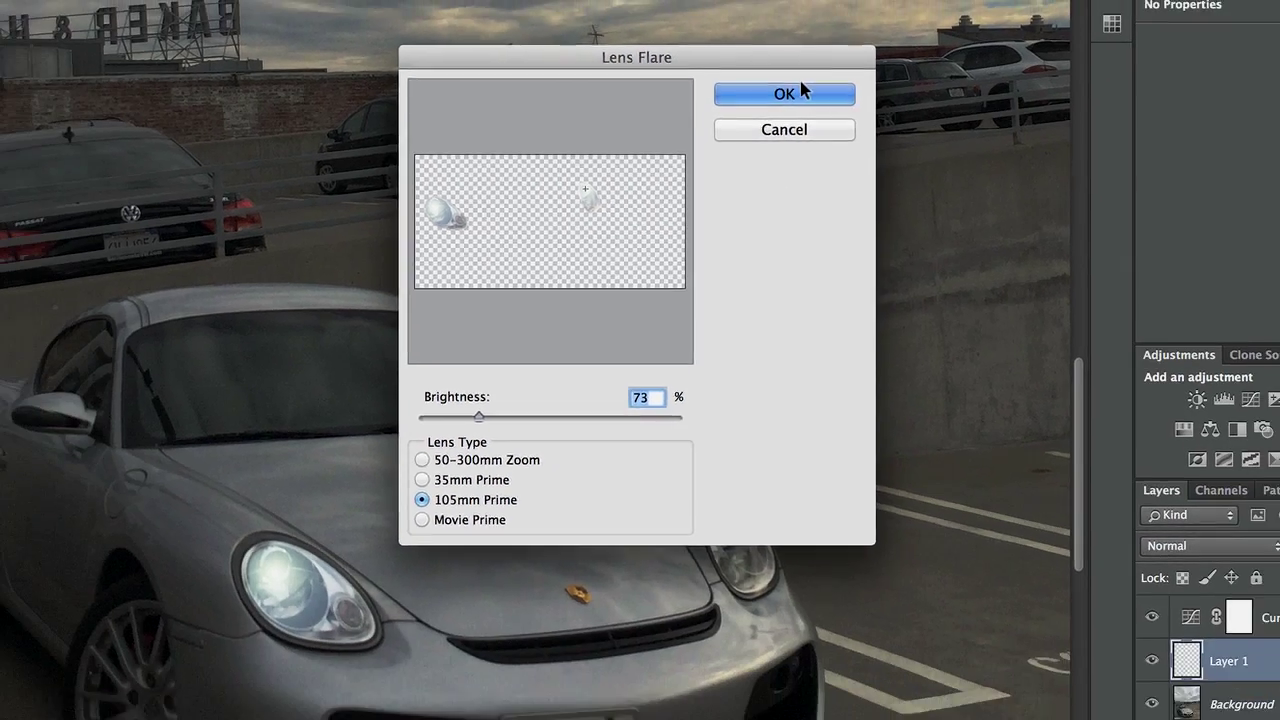
{"action": "left_click", "coordinate": [784, 93]}
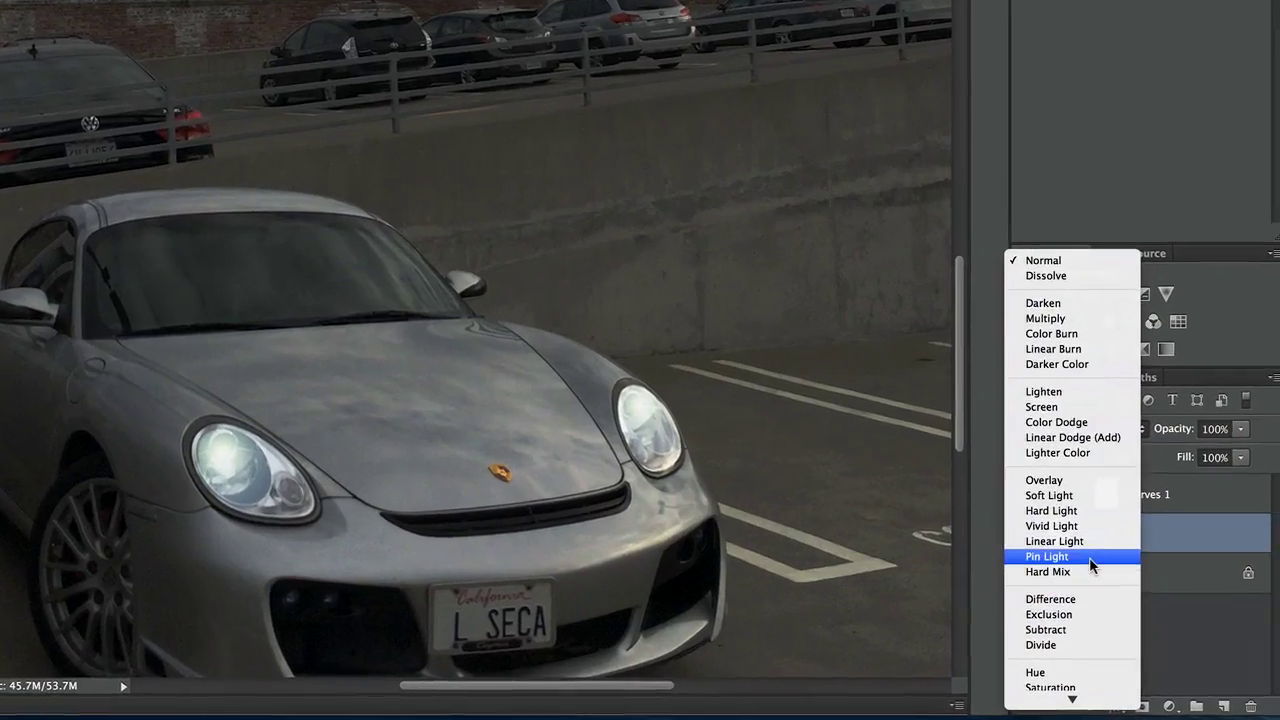
Set Layer 1 to Pin Light blend mode and lower its opacity slightly.
{"action": "left_click", "coordinate": [1085, 567]}
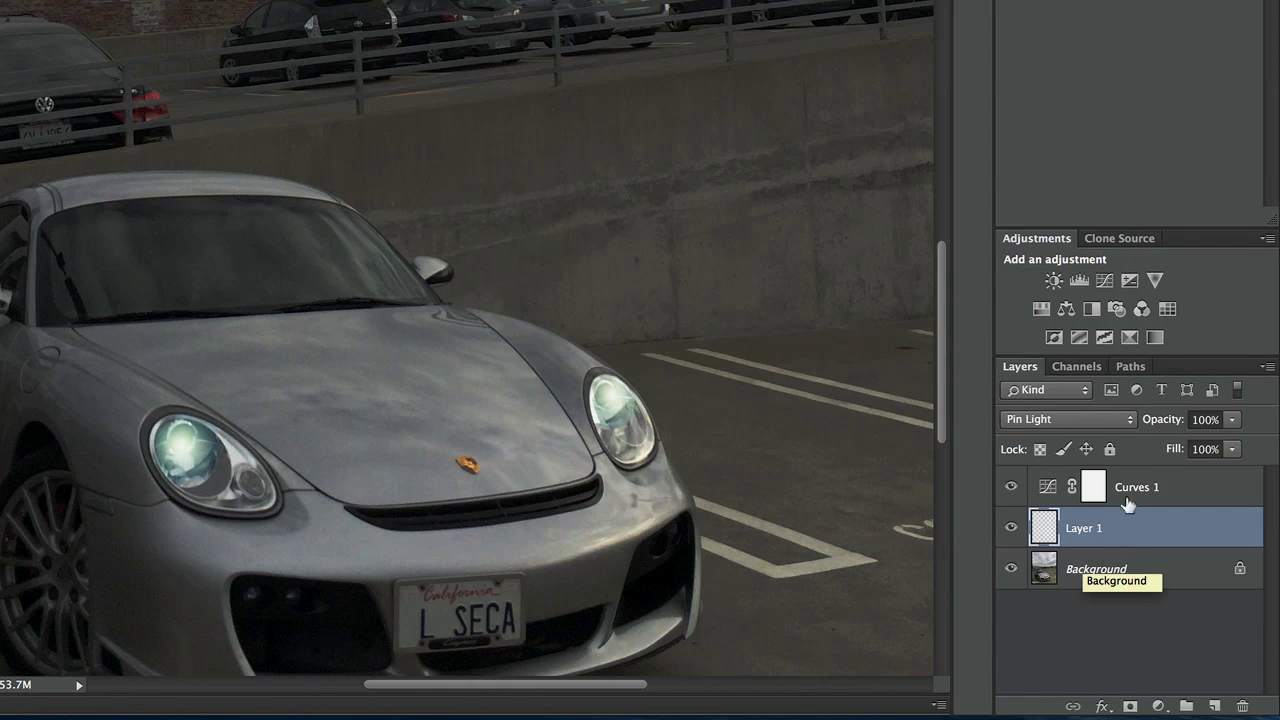
{"action": "left_click_drag", "start_coordinate": [1146, 421], "coordinate": [1144, 422]}
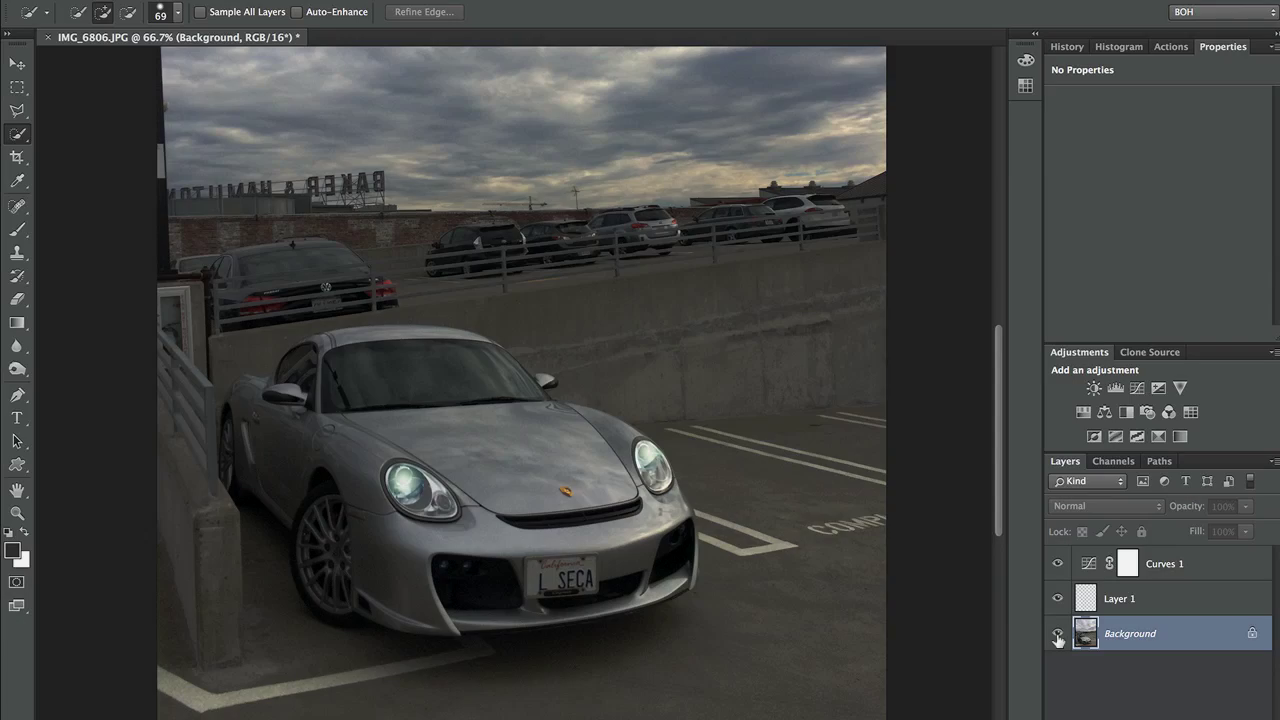
Zoom out and draw a Polygonal Lasso beam selection from the headlights across the ground.
{"action": "key", "text": "super+minus"}
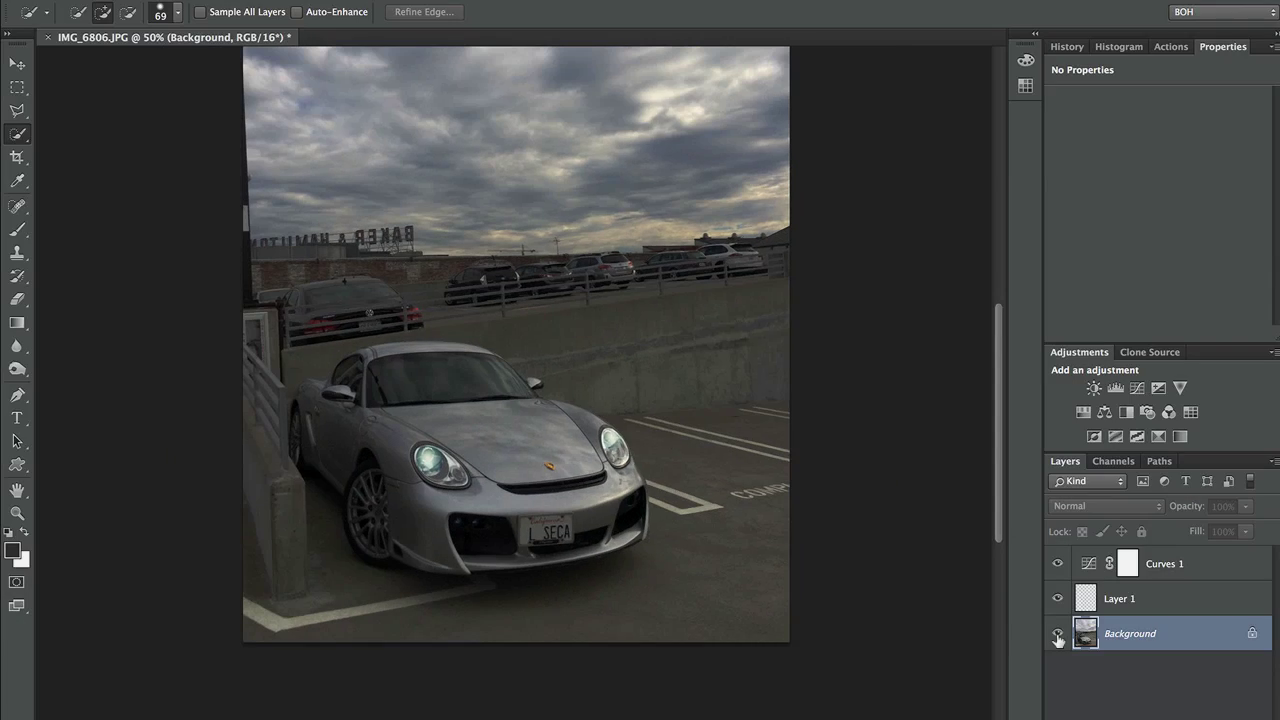
{"action": "left_click", "coordinate": [12, 110]}
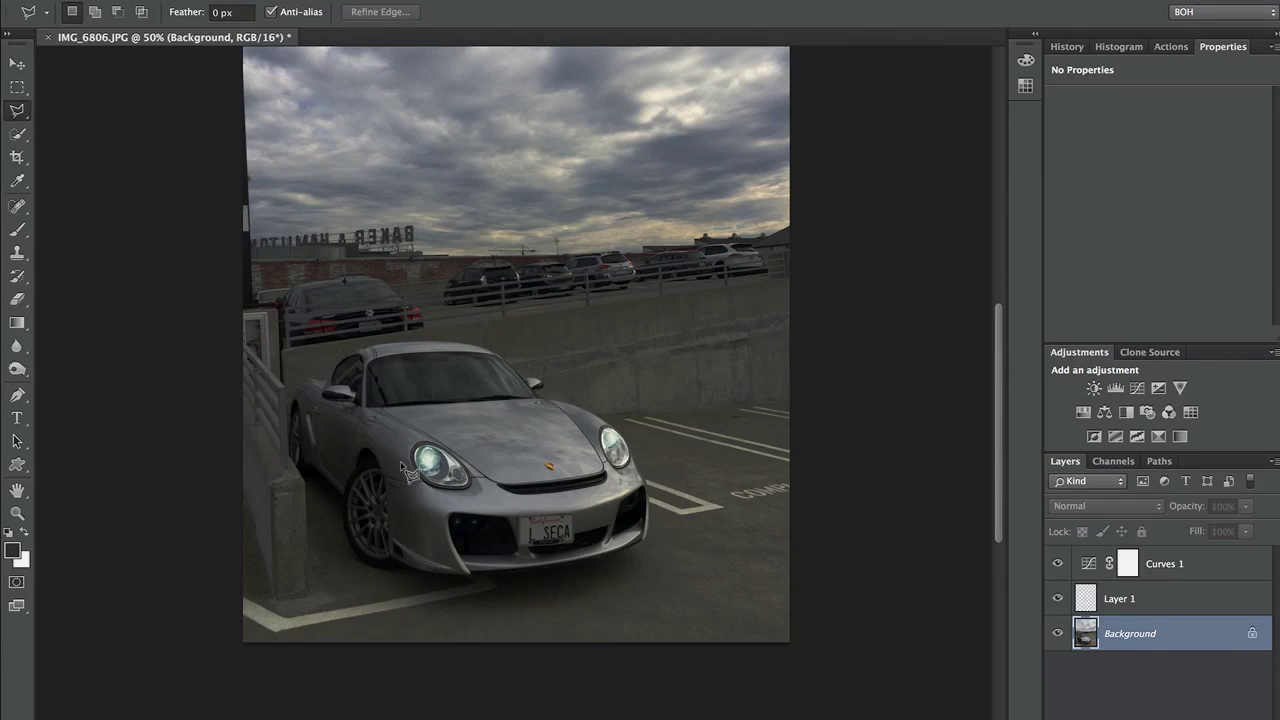
{"action": "left_click", "coordinate": [408, 471]}
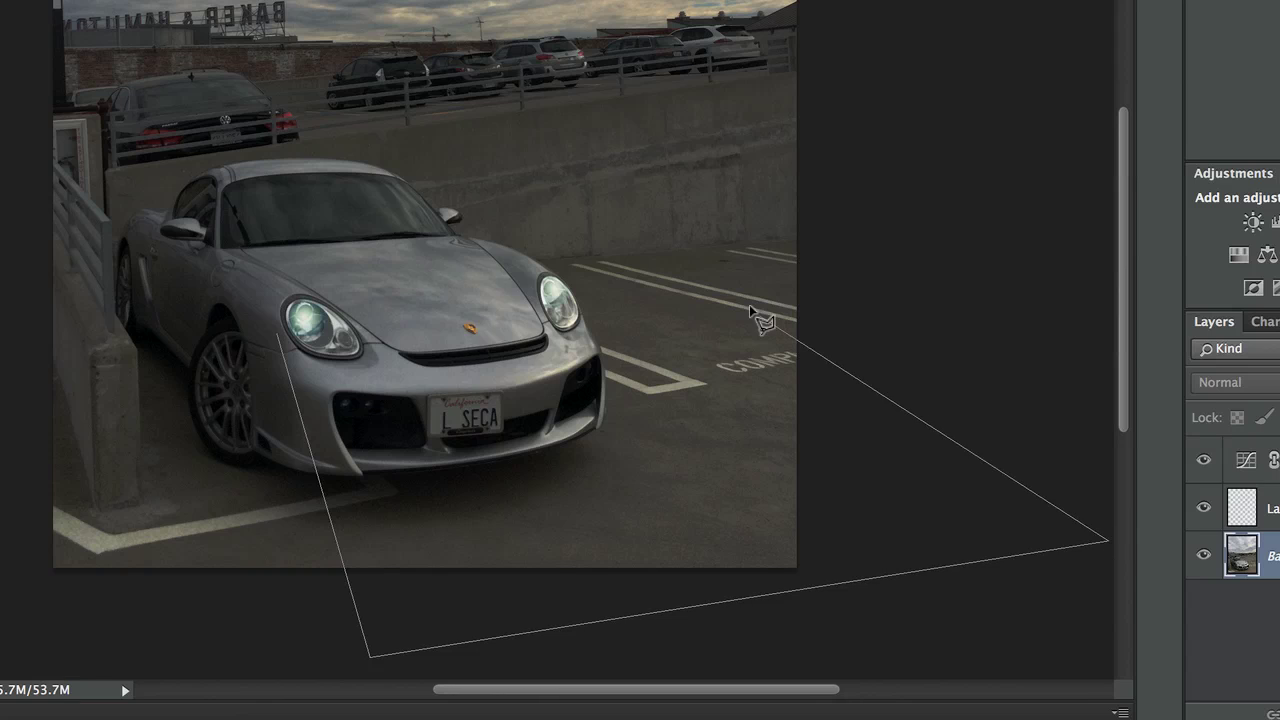
{"action": "left_click", "coordinate": [524, 271]}
{"action": "left_click", "coordinate": [814, 547]}
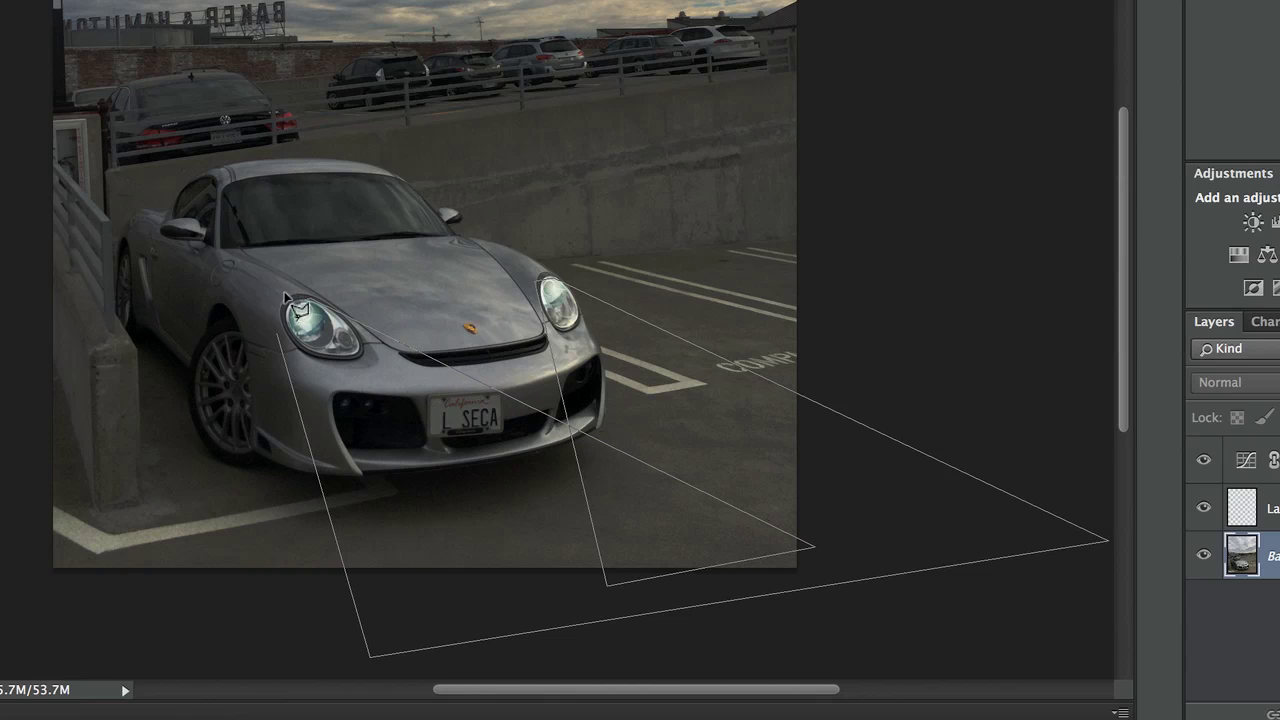
{"action": "left_click", "coordinate": [269, 320]}
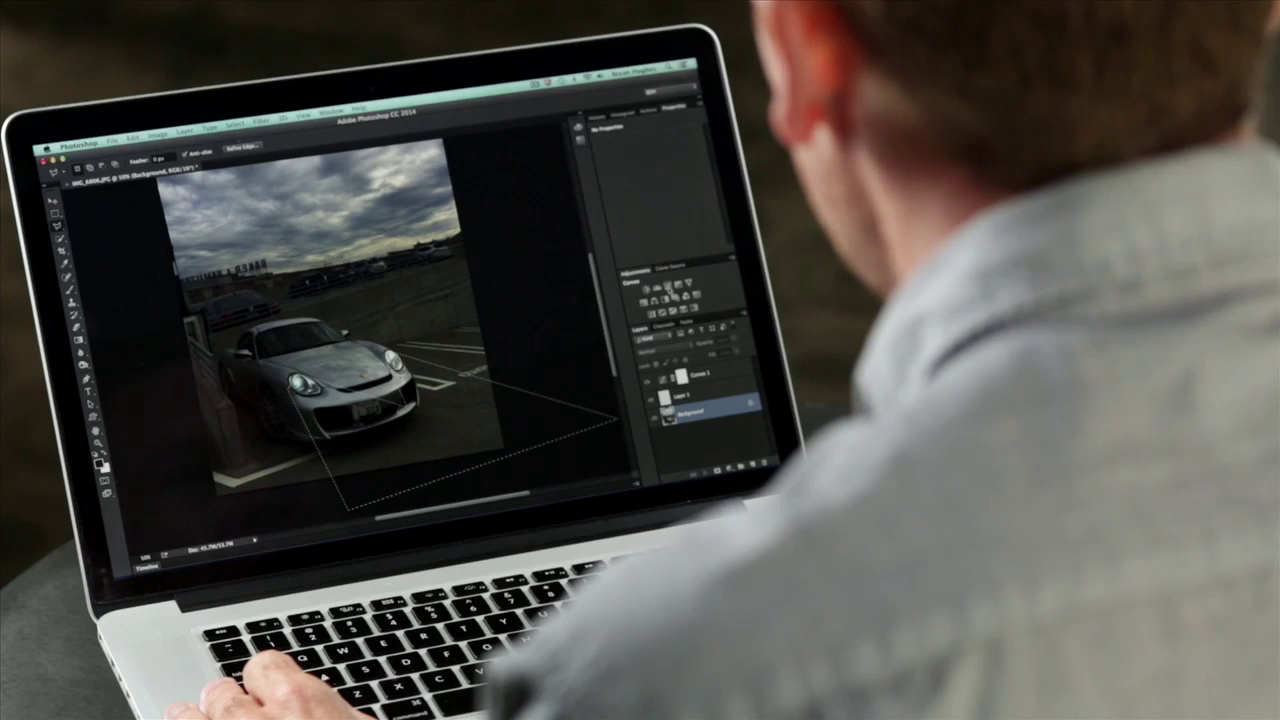
Add a Curves 2 layer masked to the beam and raise its midpoint to brighten the ground.
{"action": "left_click", "coordinate": [668, 286]}
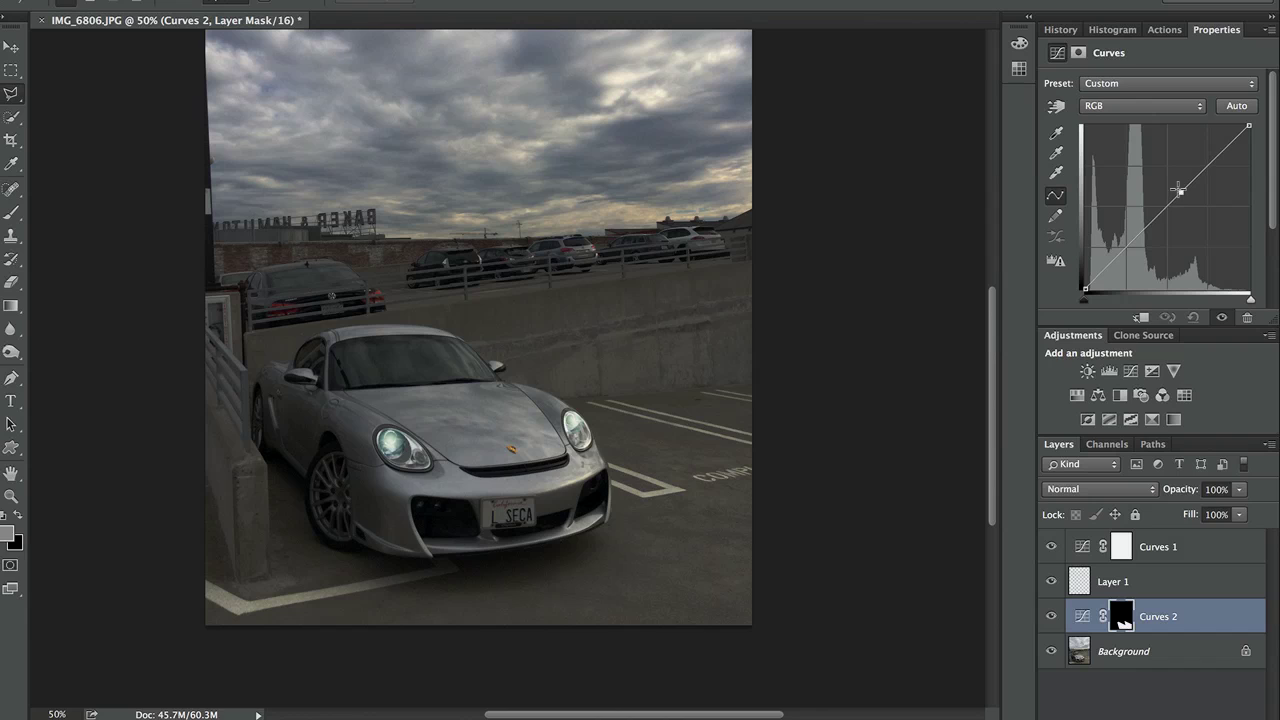
{"action": "left_click_drag", "start_coordinate": [1180, 190], "coordinate": [1154, 172]}
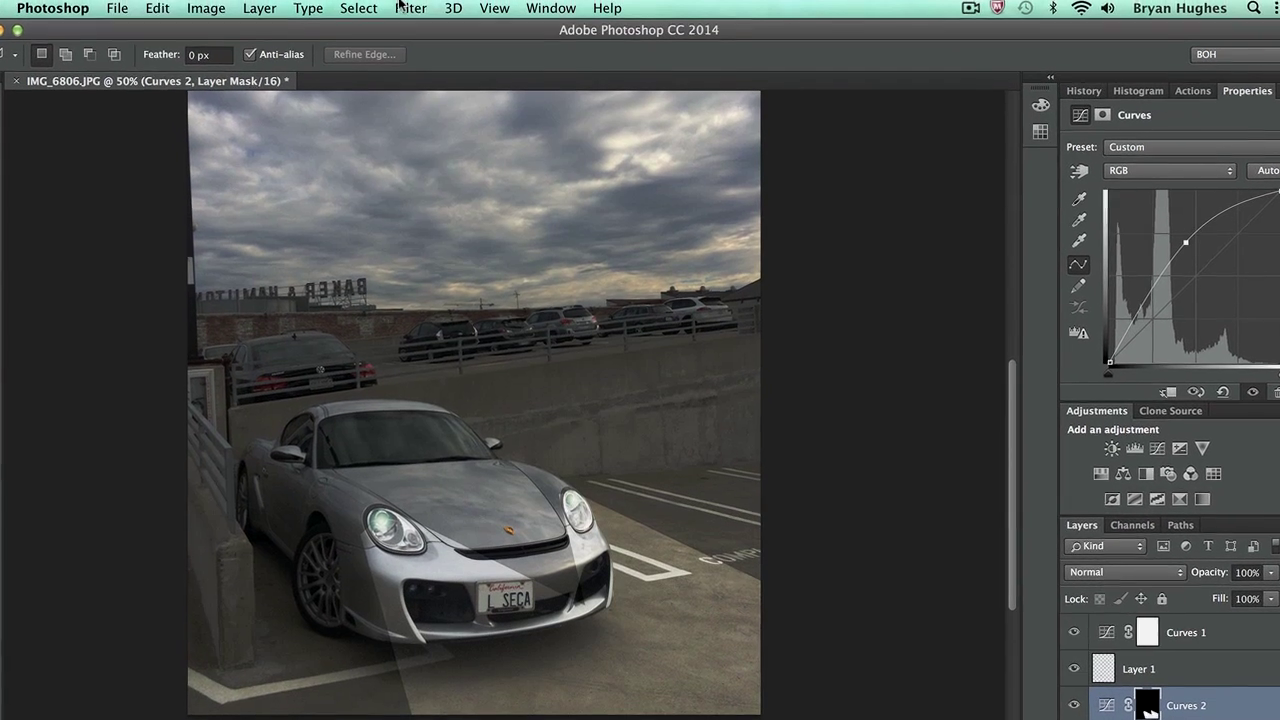
Apply an 85.4-pixel Gaussian Blur to the Curves 2 beam mask.
{"action": "left_click", "coordinate": [405, 10]}
{"action": "mouse_move", "coordinate": [441, 216]}
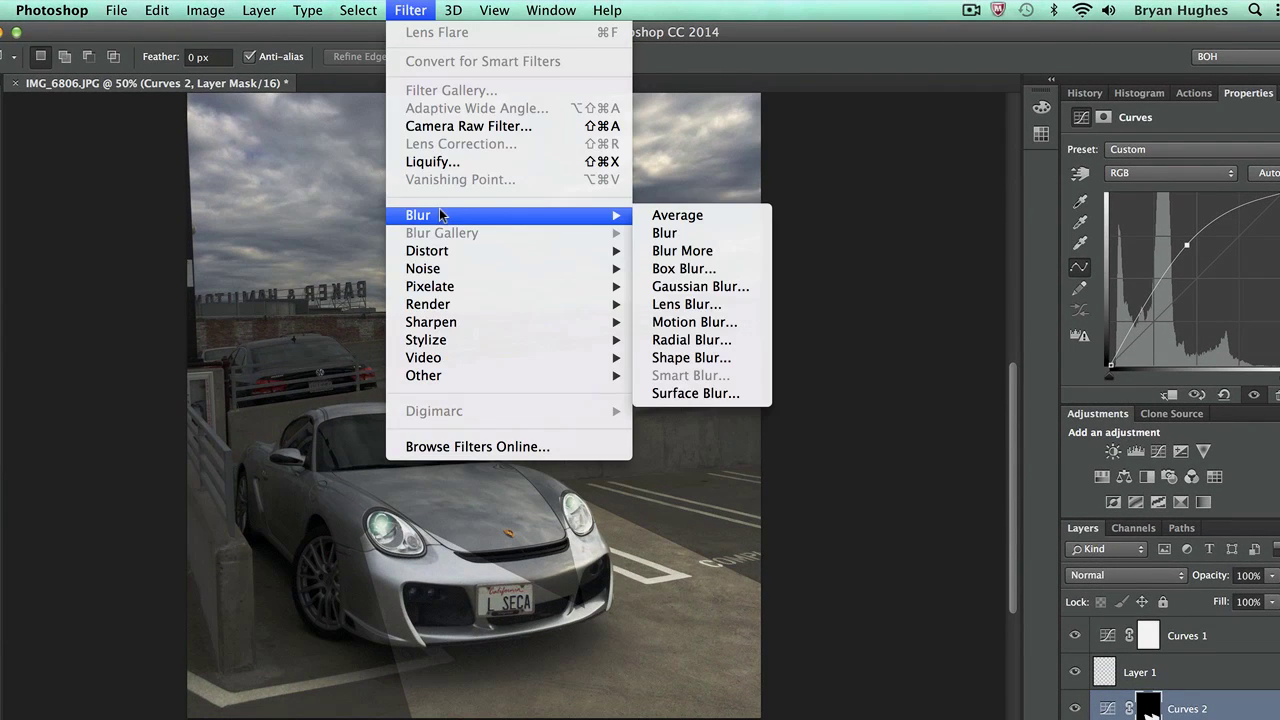
{"action": "left_click", "coordinate": [672, 286]}
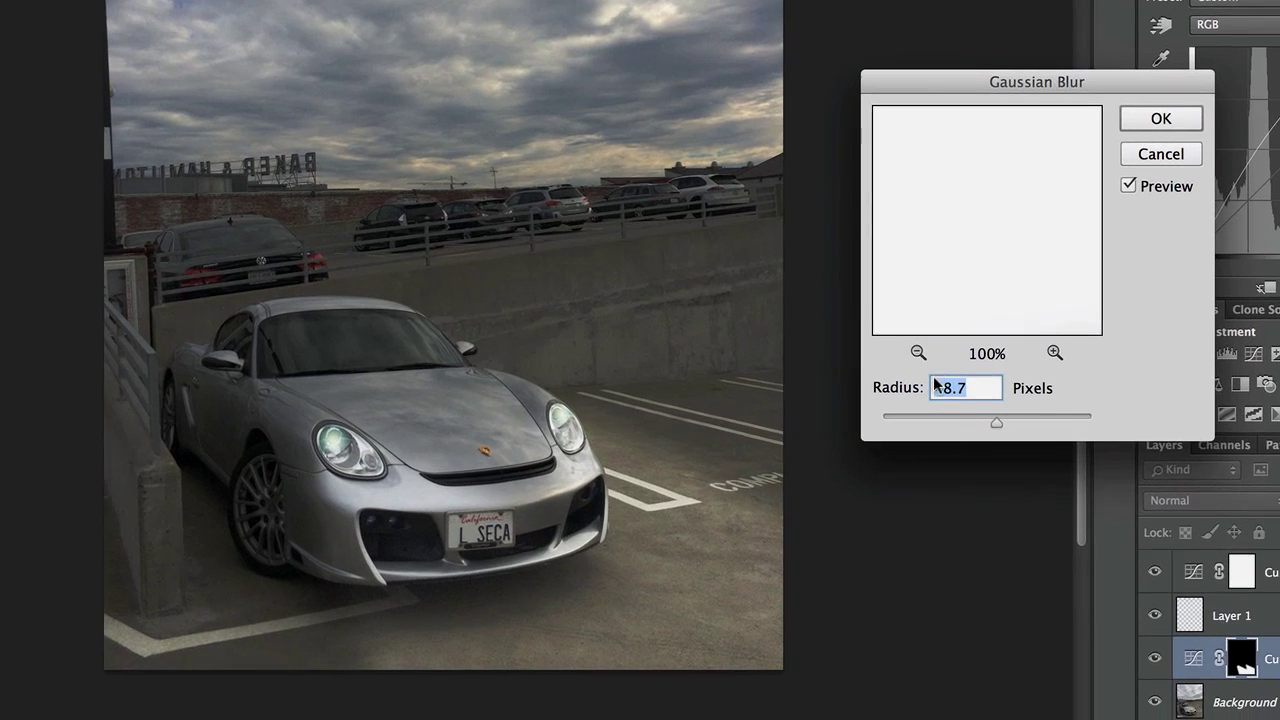
{"action": "mouse_move", "coordinate": [1001, 414]}
{"action": "left_mouse_down"}
{"action": "mouse_move", "coordinate": [1023, 413]}
{"action": "mouse_move", "coordinate": [1007, 414]}
{"action": "left_mouse_up"}
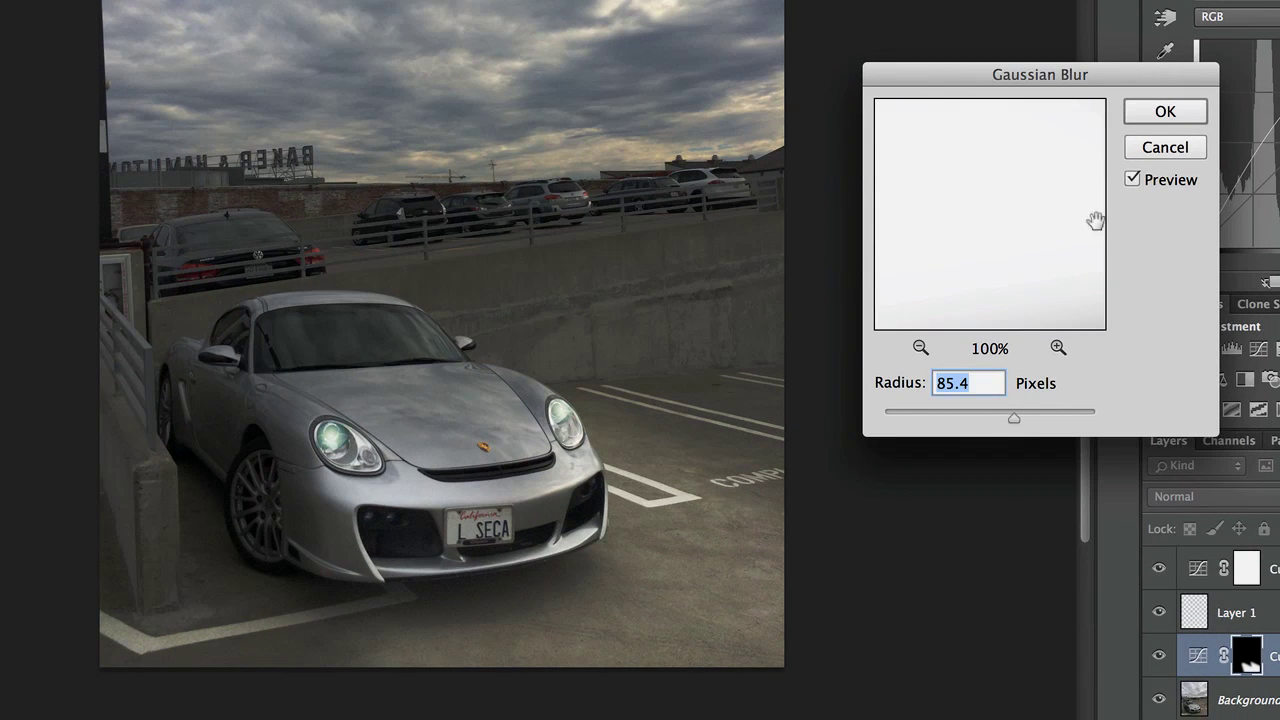
{"action": "left_click", "coordinate": [1160, 115]}
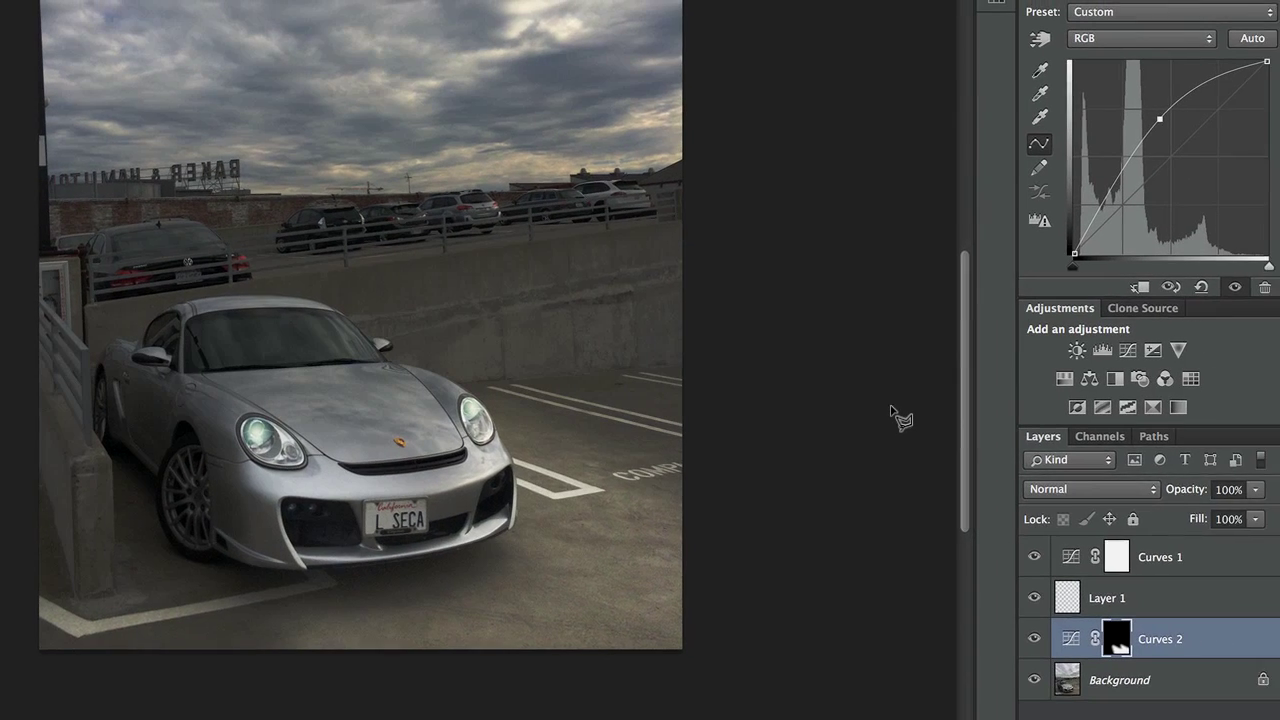
{"action": "key", "text": "super+minus"}
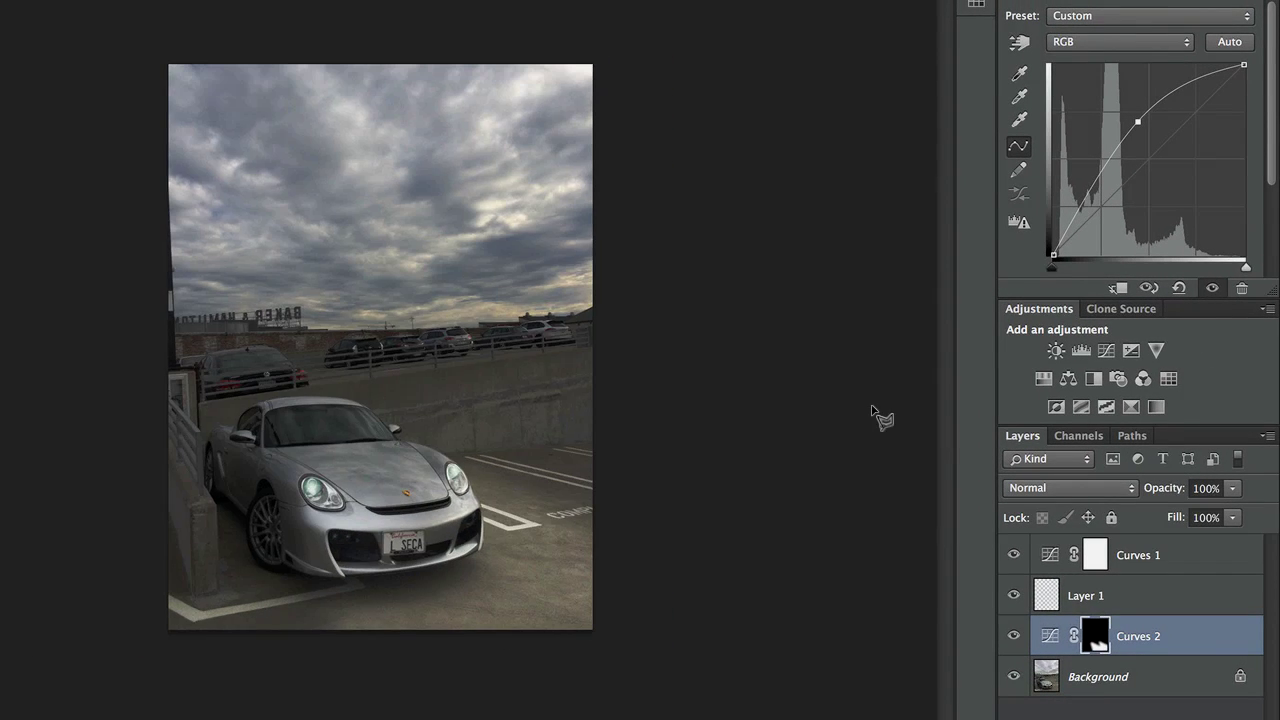
{"action": "left_click", "coordinate": [1014, 636]}
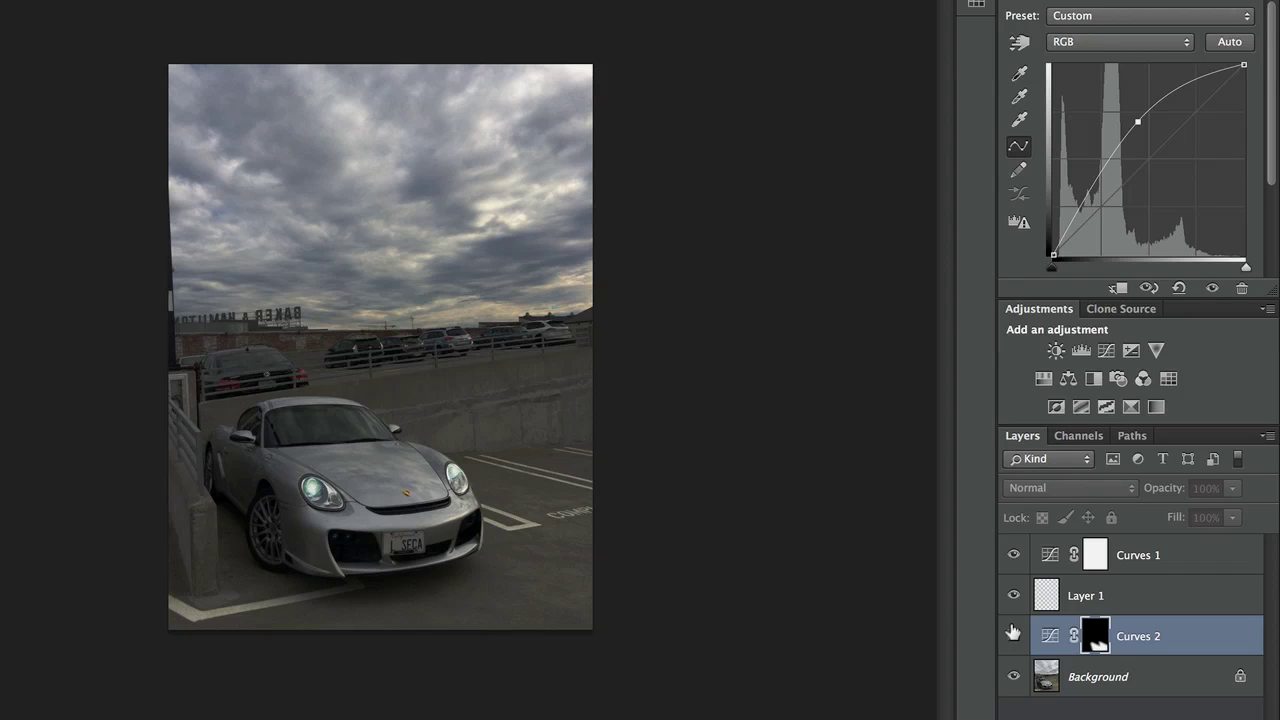
{"action": "left_click", "coordinate": [1014, 636]}
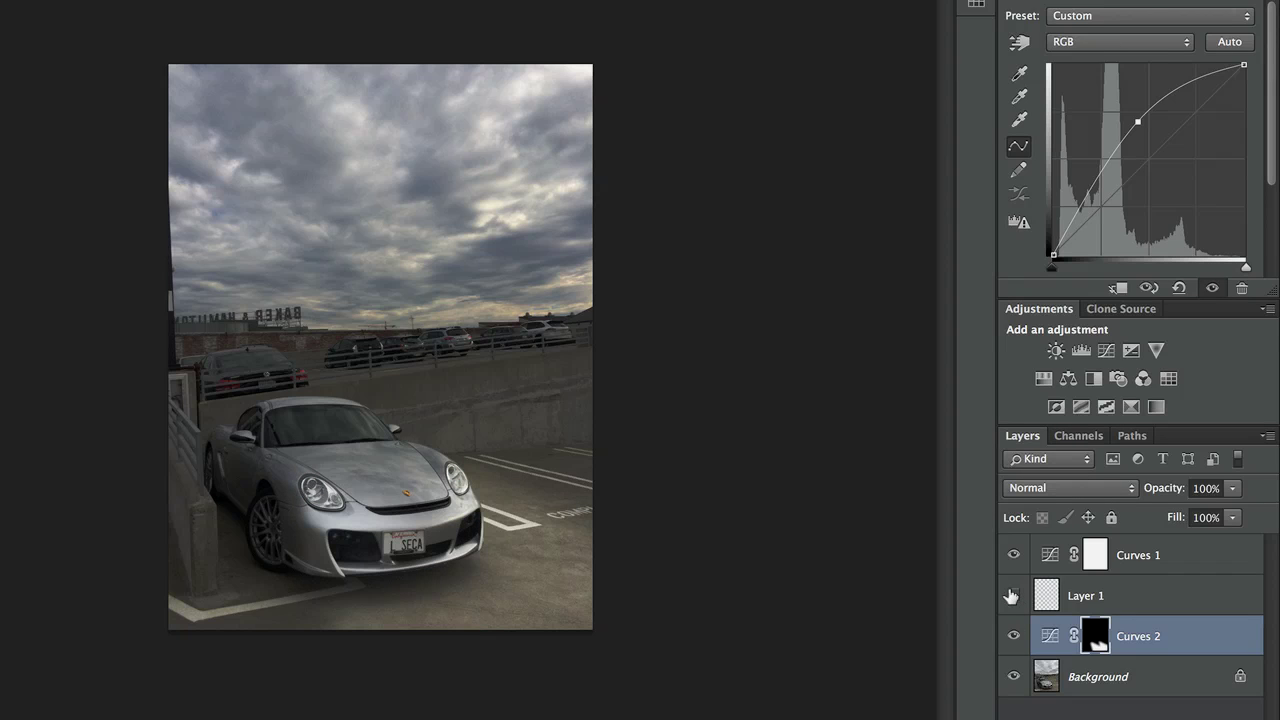
{"action": "left_click", "coordinate": [1014, 554]}
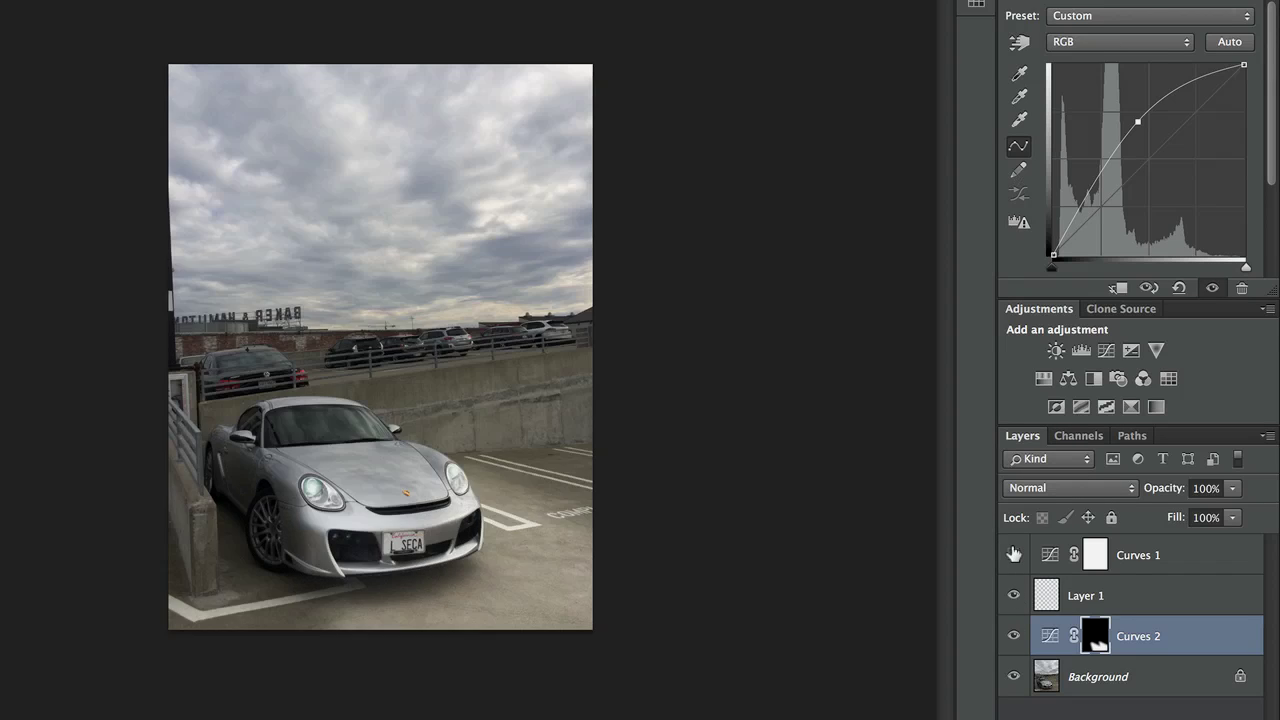
{"action": "left_click", "coordinate": [1014, 554]}
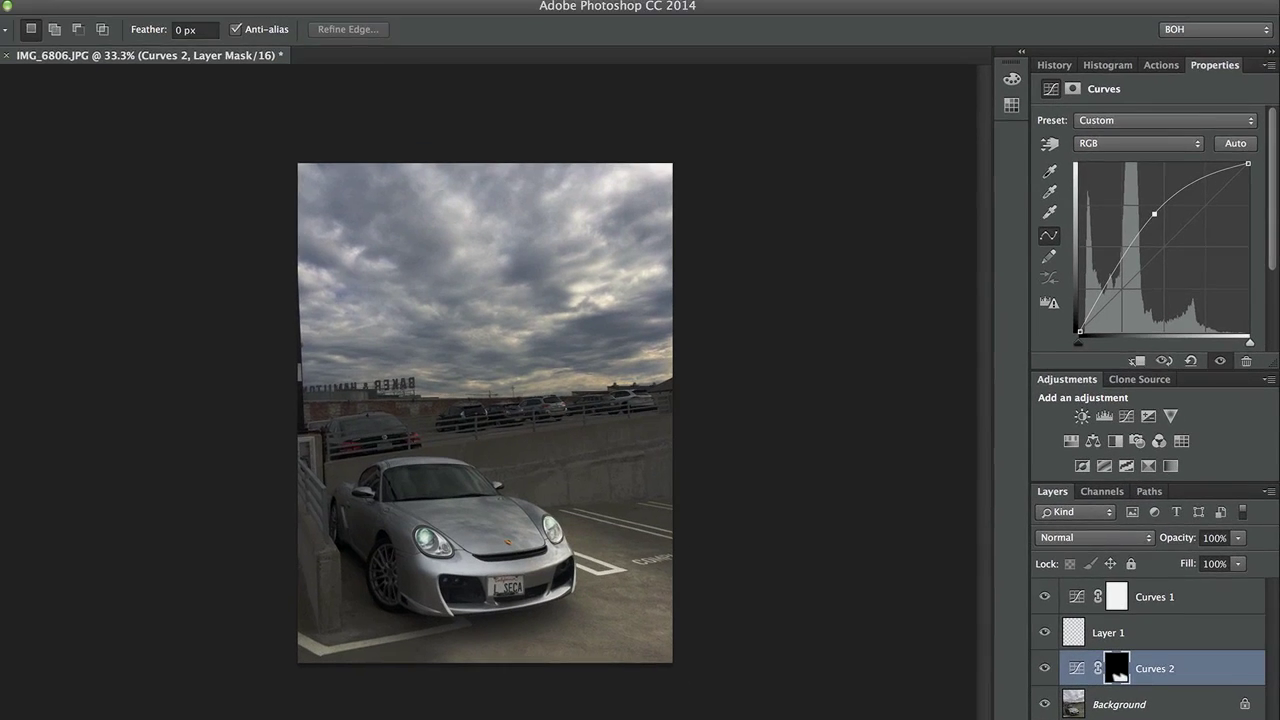
{"action": "left_click", "coordinate": [138, 9]}
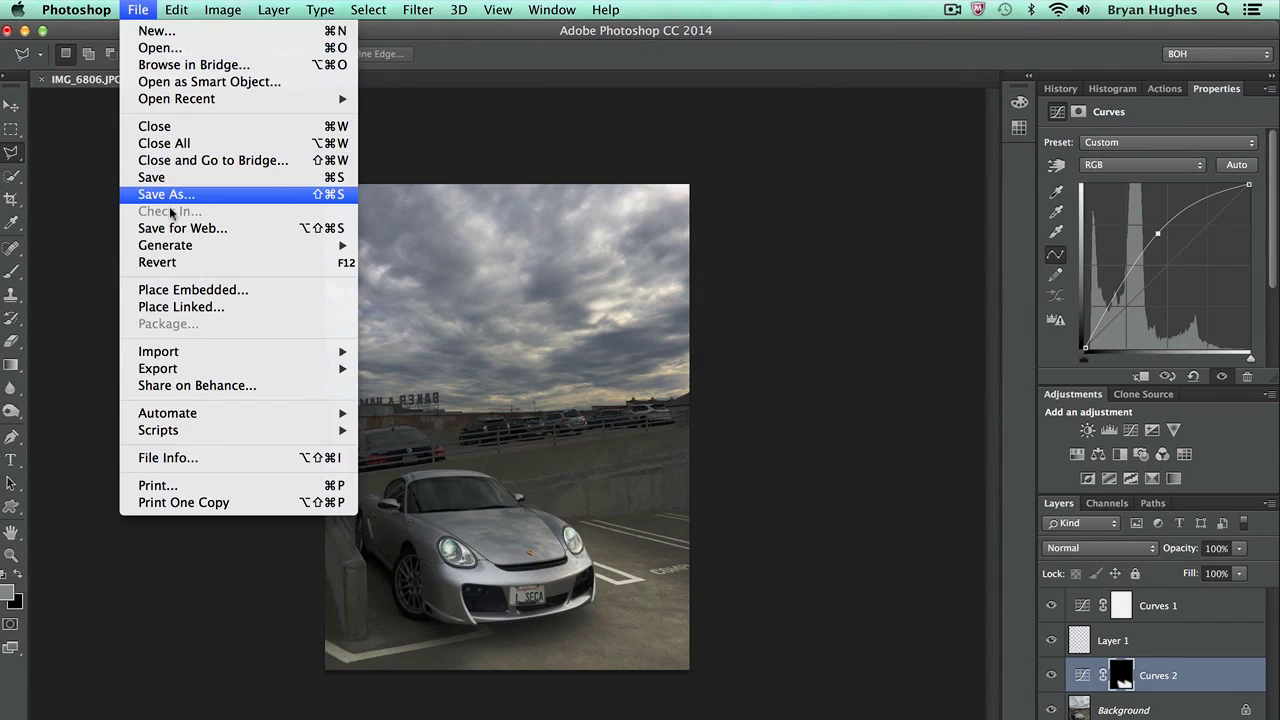
{"action": "left_click", "coordinate": [160, 262]}
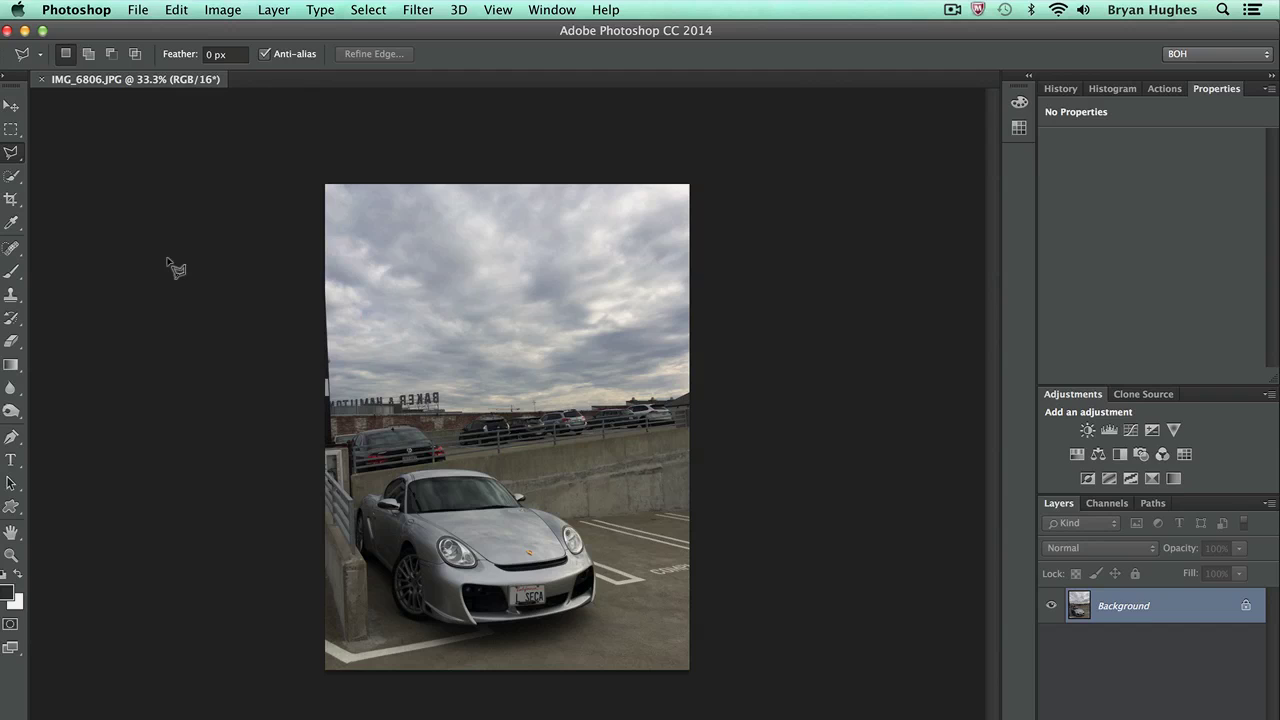
{"action": "key", "text": "super+z"}
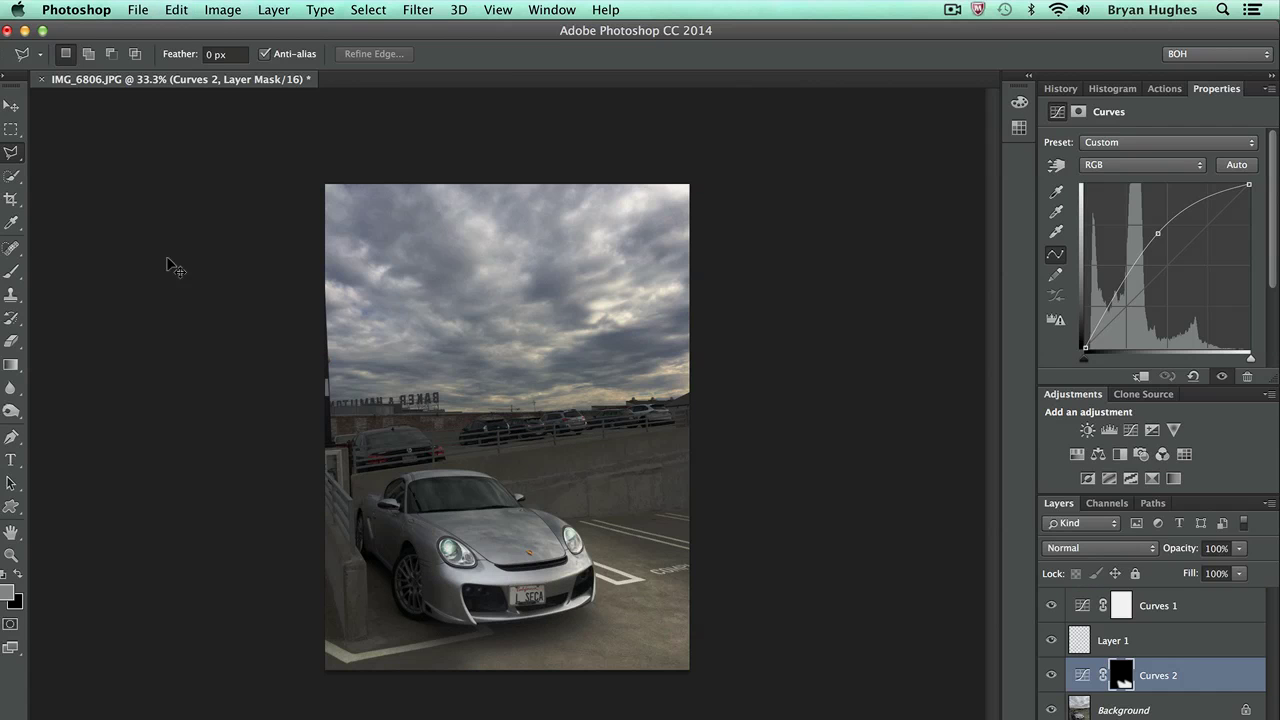
{"action": "key", "text": "super+z"}
{"action": "key", "text": "super+z"}
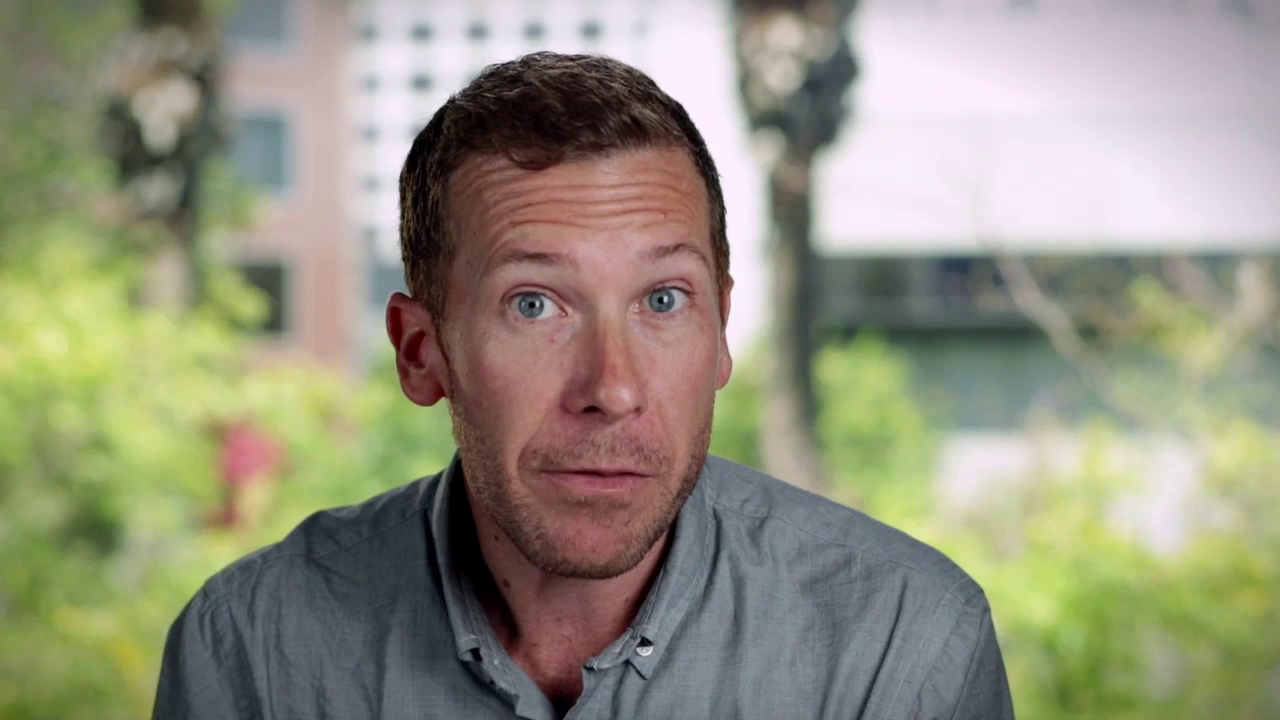